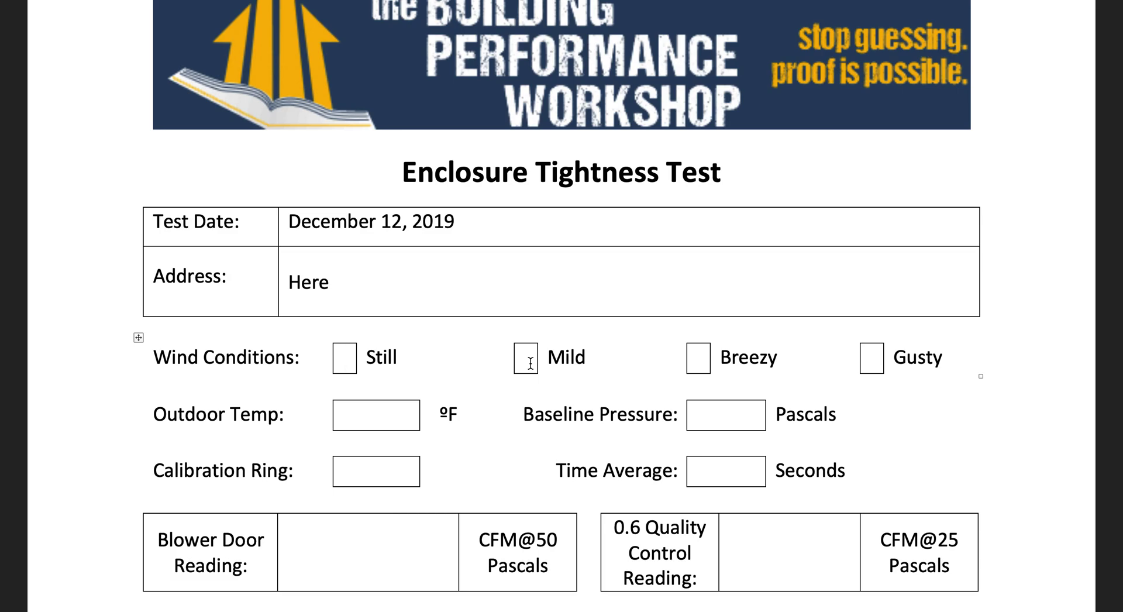
Mark the Still wind condition with an x, leaving the Mild box empty
text(x)
key(BackSpace)
click(872, 359)
click(367, 414)
click(348, 356)
text(x)
Enter an outdoor temperature of 50 ºF and a baseline pressure of 5 Pascals
click(373, 415)
text(50)
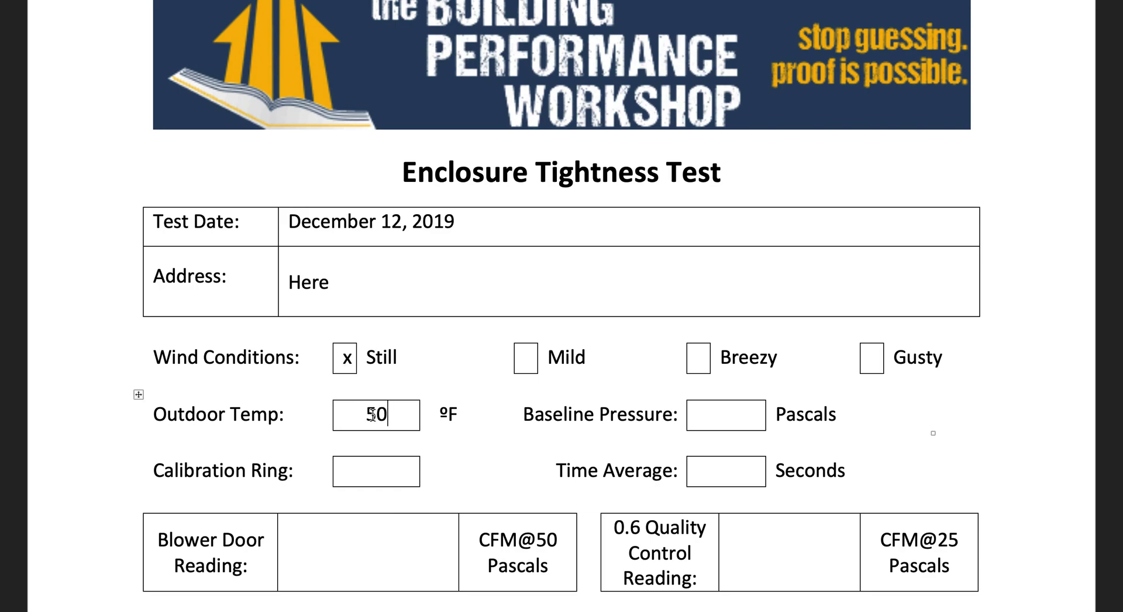
click(729, 420)
text(5)
Try Open, A, B and C in turn as the calibration ring entry
click(379, 470)
text(Open)
click(722, 477)
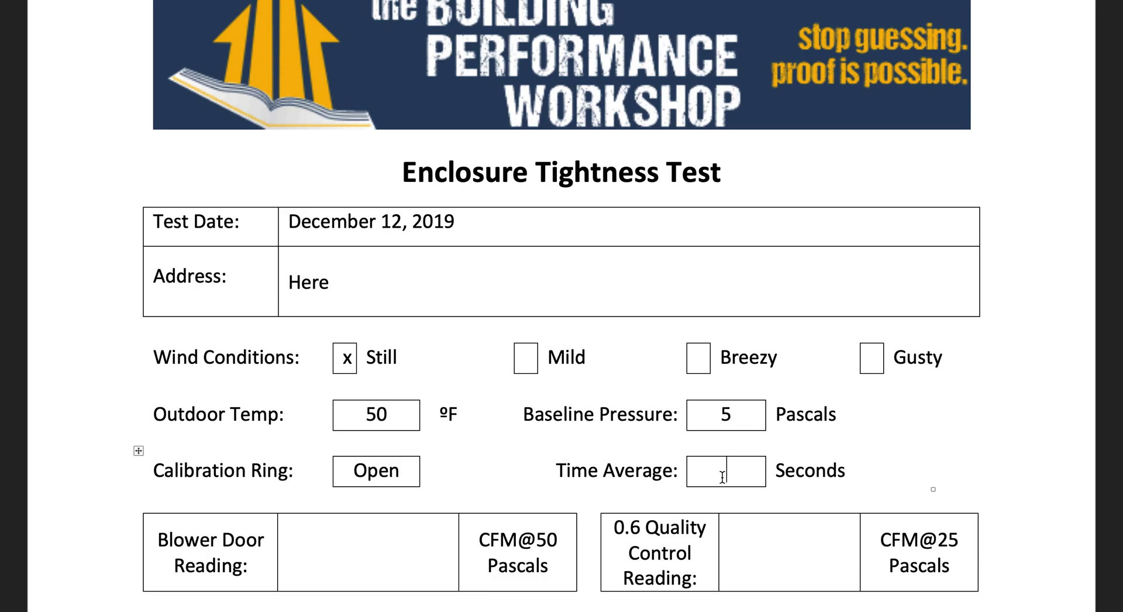
click(374, 471)
double_click(375, 471)
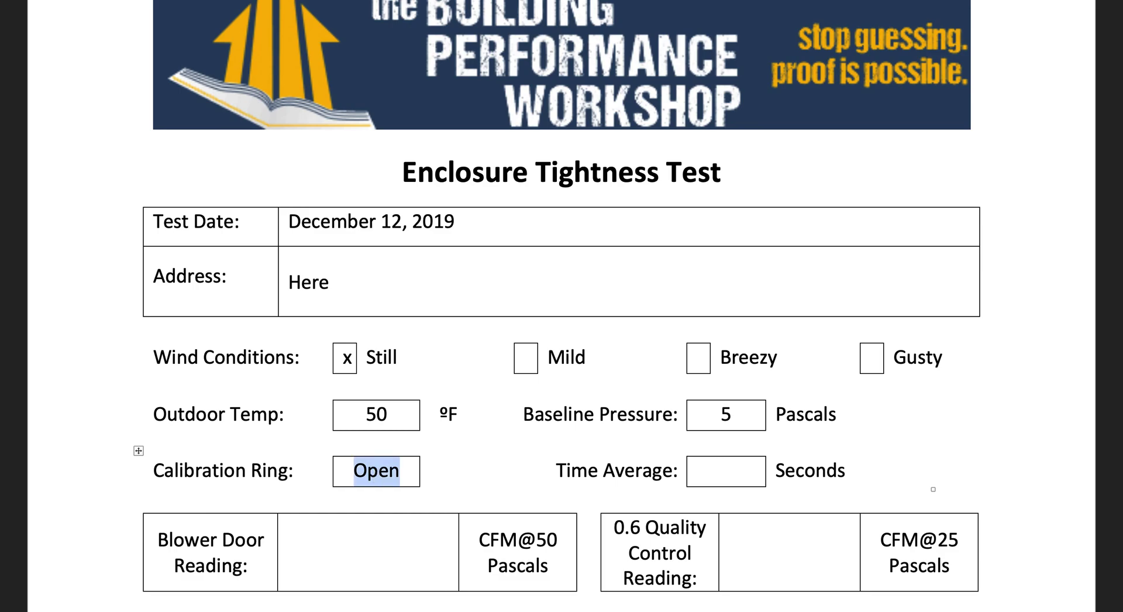
text(A)
key(BackSpace)
text(B)
key(BackSpace)
text(C)
key(BackSpace)
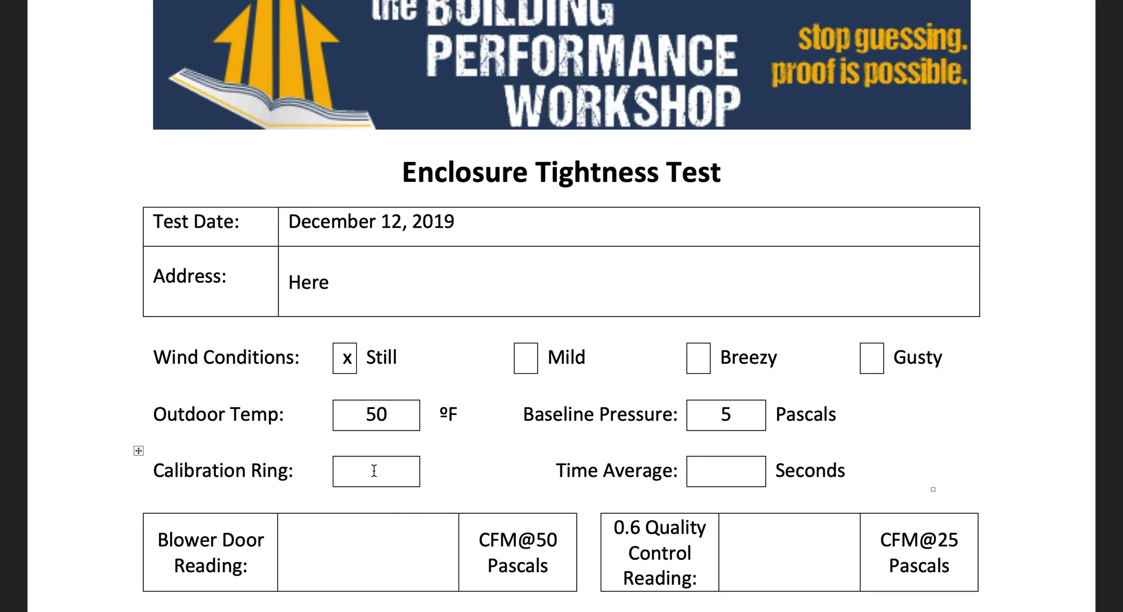
Enter B4 as the calibration ring and 10 seconds as the time average
text(B4)
click(707, 474)
text(10)
Enter 3,000 as the blower door reading at 50 Pascals
click(373, 556)
scroll(373, 550, down, 5)
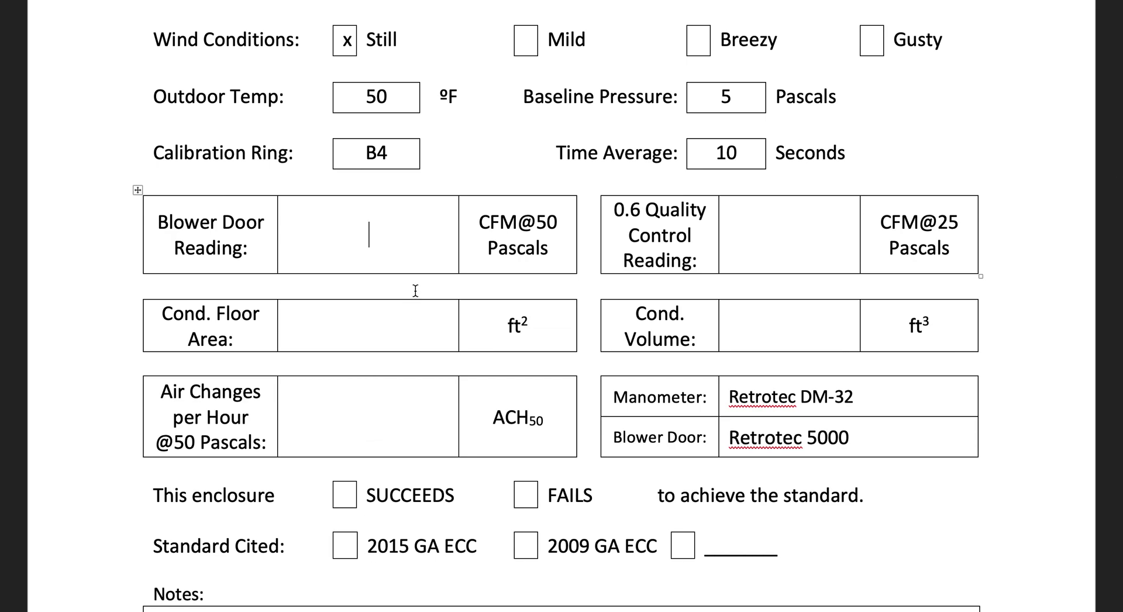
text(3000)
click(358, 235)
text(,000)
Highlight the 50 and 25 Pascal test pressures and enter 2,000 as the 0.6 quality control reading
click(787, 241)
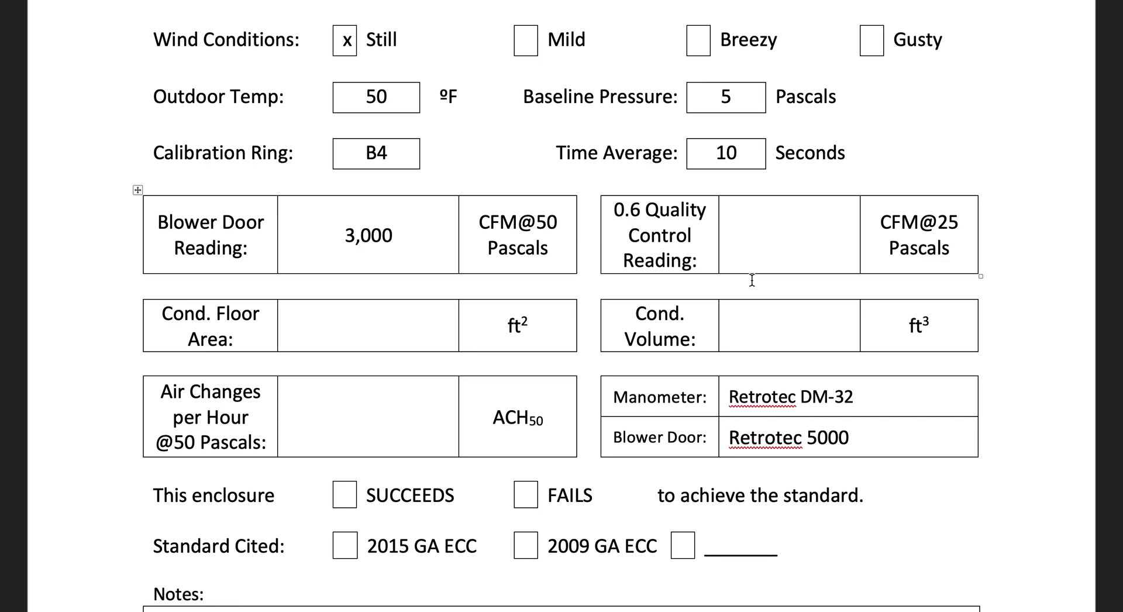
click(540, 221)
drag(541, 221, 560, 222)
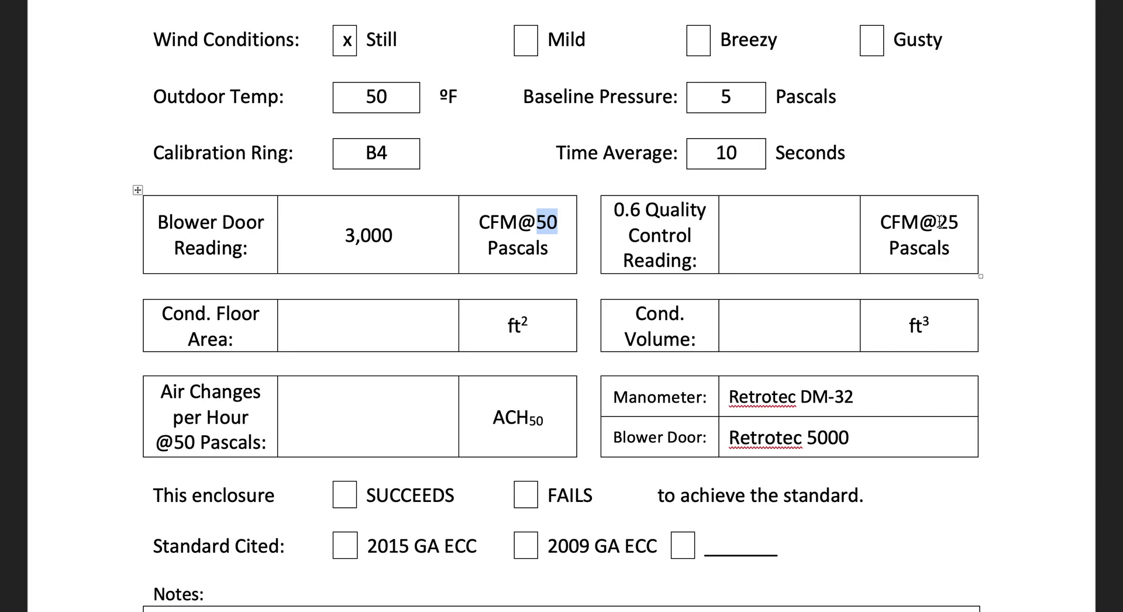
drag(940, 221, 959, 222)
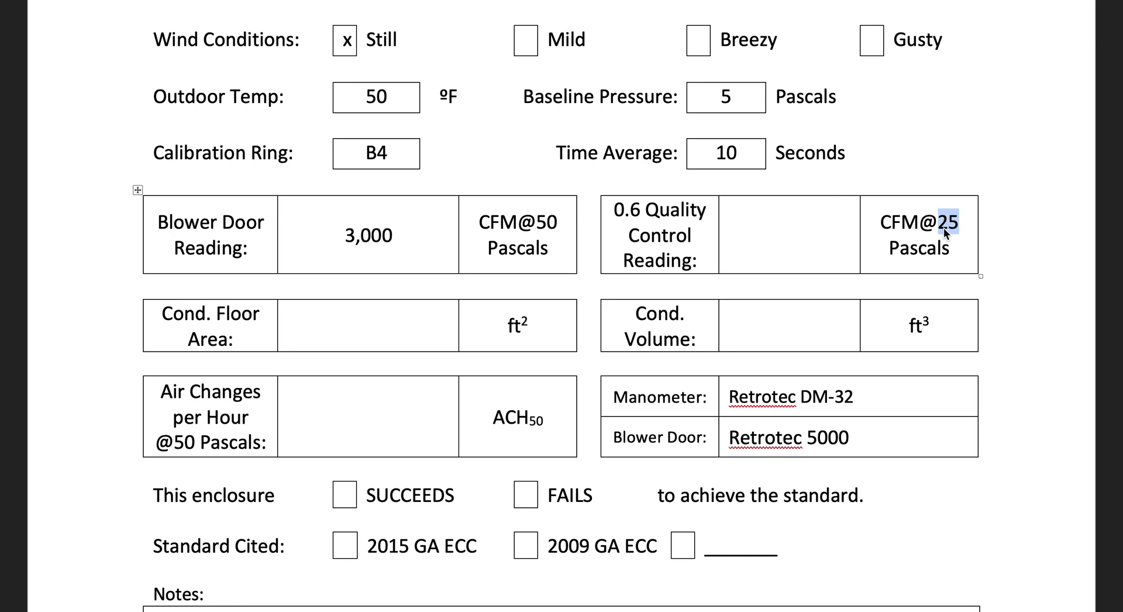
click(817, 244)
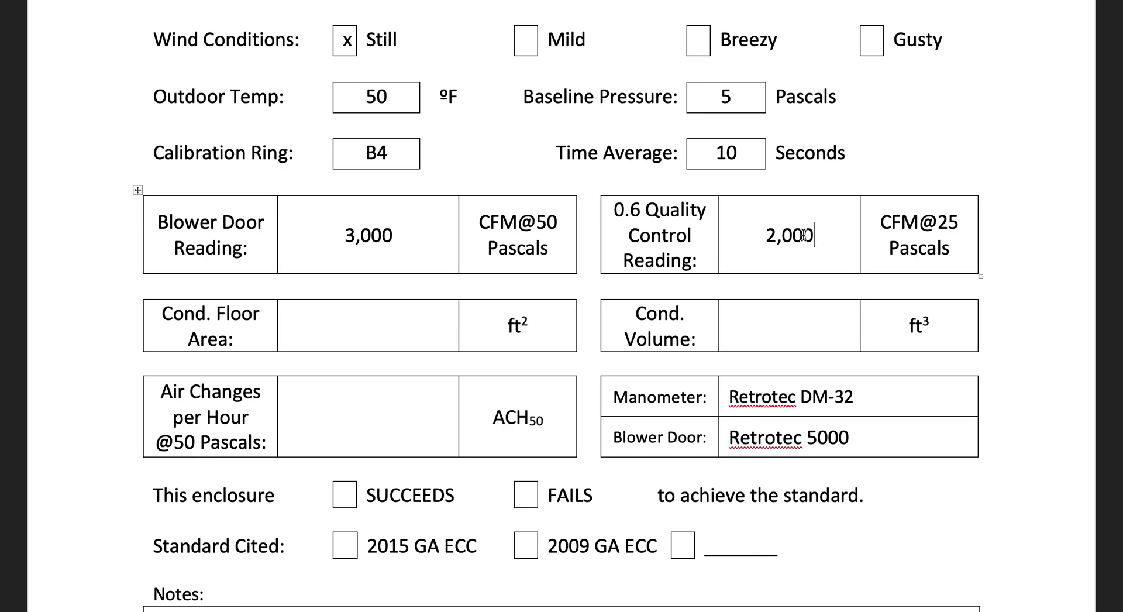
Change the quality control reading to 2,001 and the blower door reading to 3,001, both without decimals
key(BackSpace)
text(1)
click(394, 239)
key(BackSpace)
text(1)
click(816, 238)
text(.5)
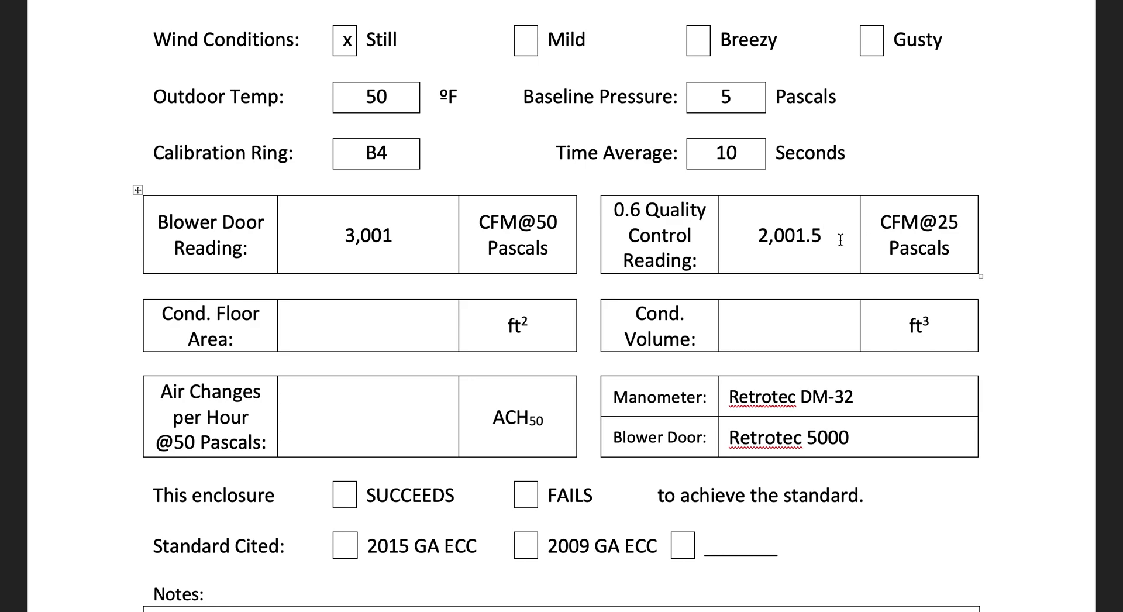
key(BackSpace)
key(BackSpace)
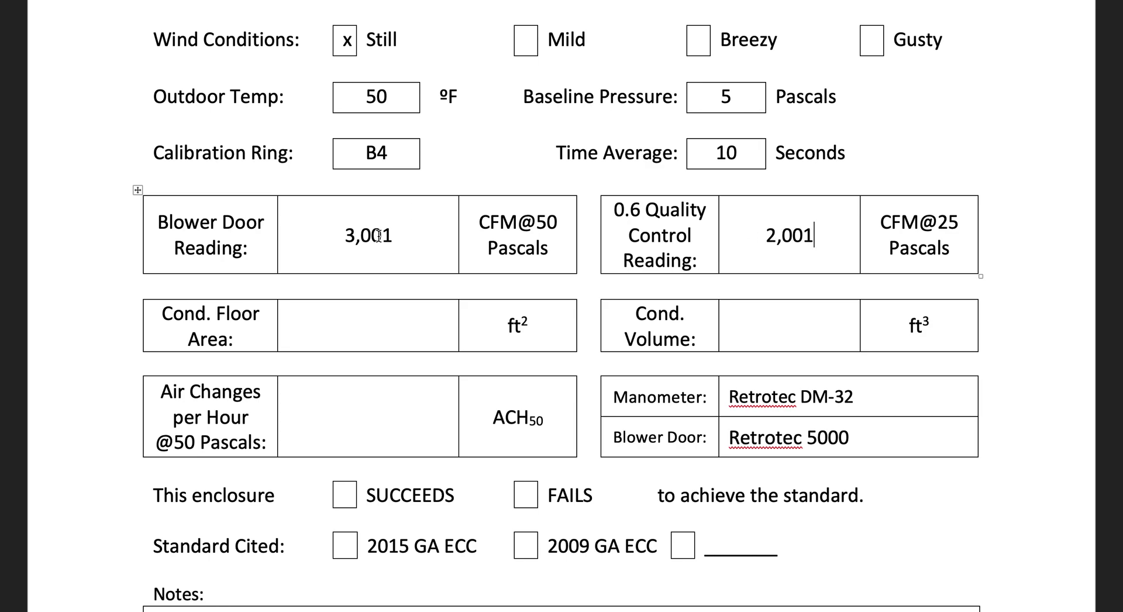
Enter a conditioned floor area of 4,000 ft² and a conditioned volume of 40,000 ft³
click(384, 333)
text(4000)
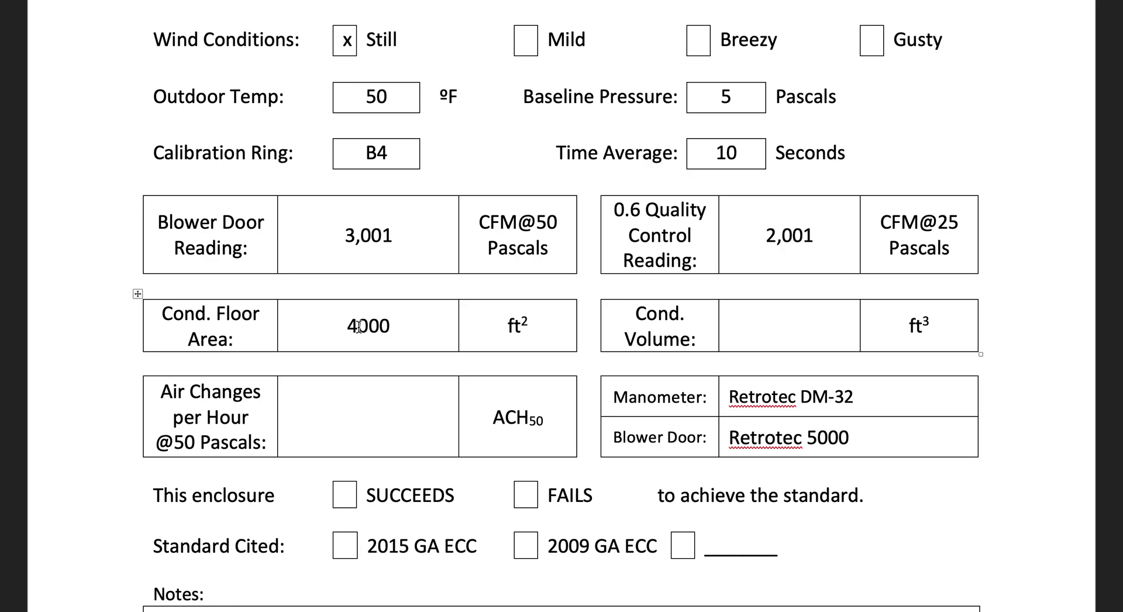
text(,)
click(778, 326)
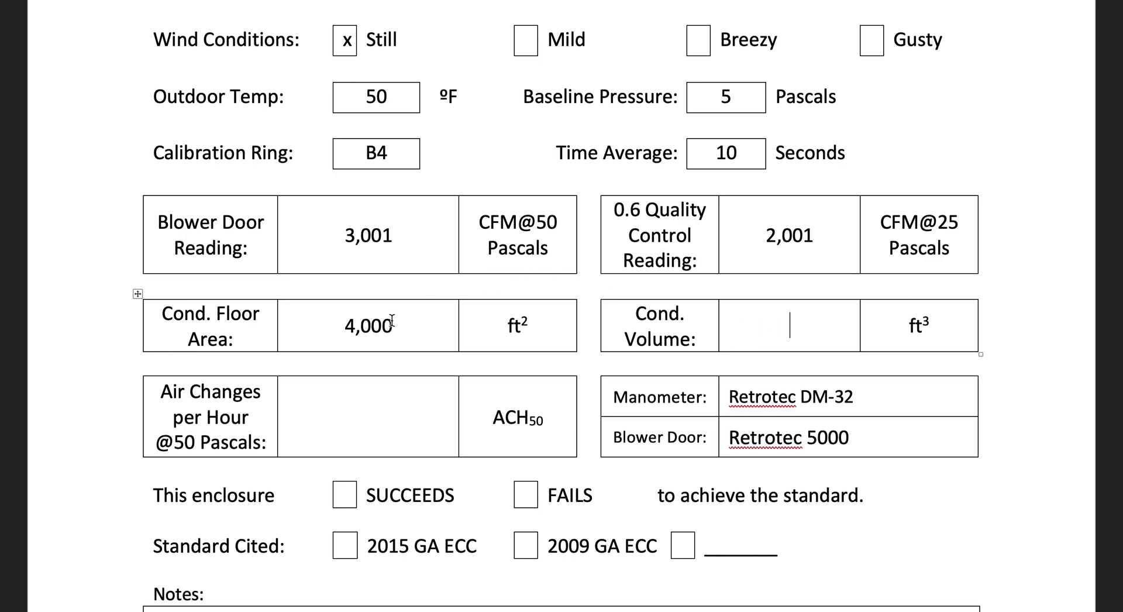
drag(345, 325, 416, 325)
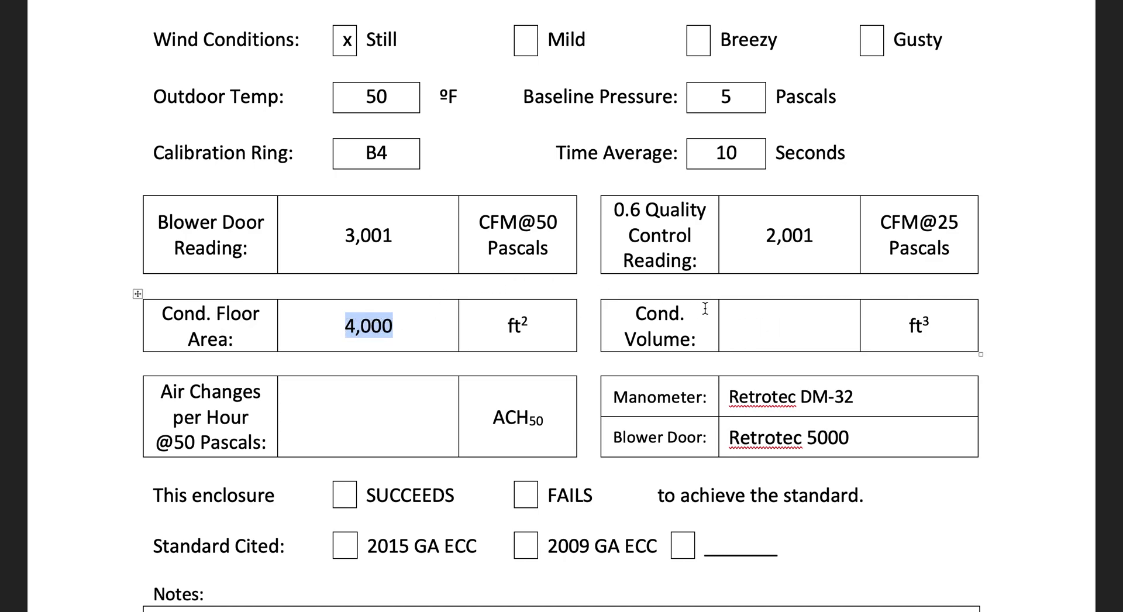
click(774, 332)
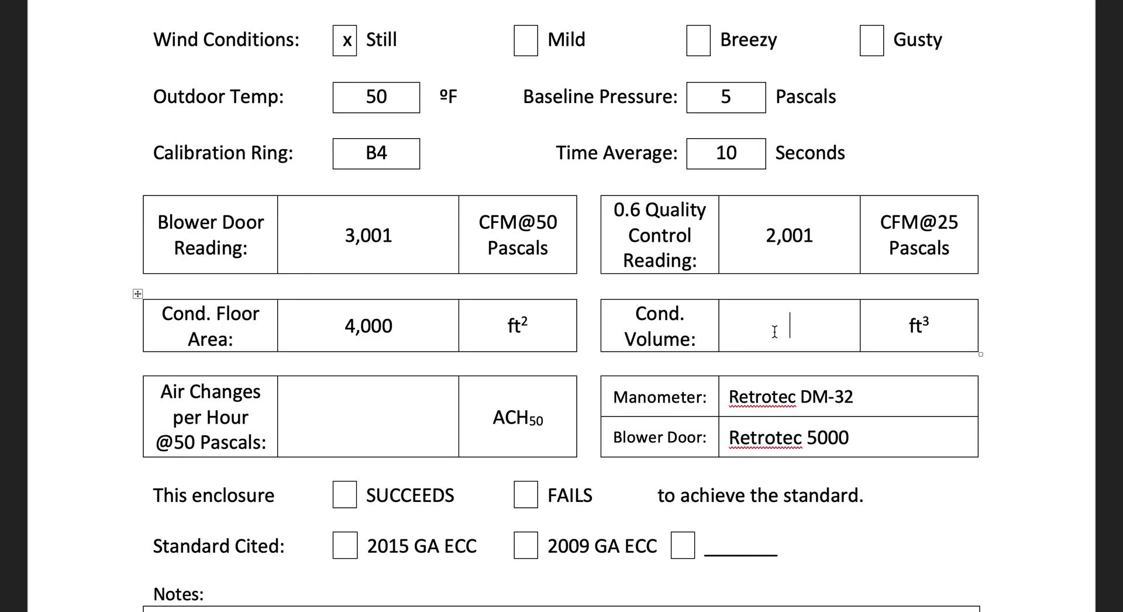
text(40,000)
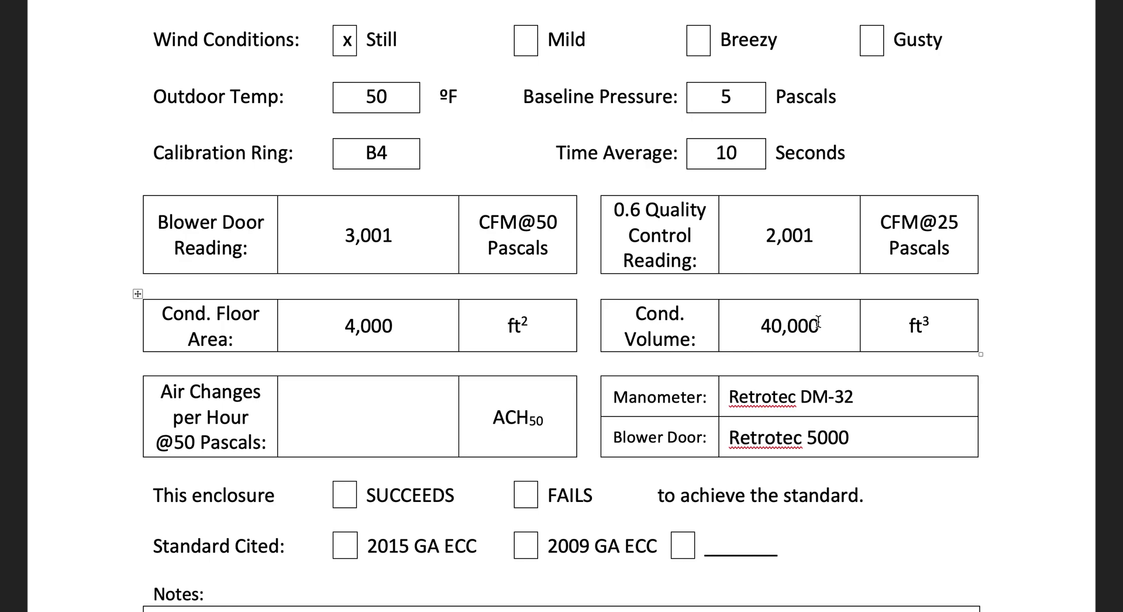
Highlight the conditioned volume and the blower door reading as the figures behind the air changes calculation
drag(821, 326, 766, 326)
click(355, 418)
click(345, 235)
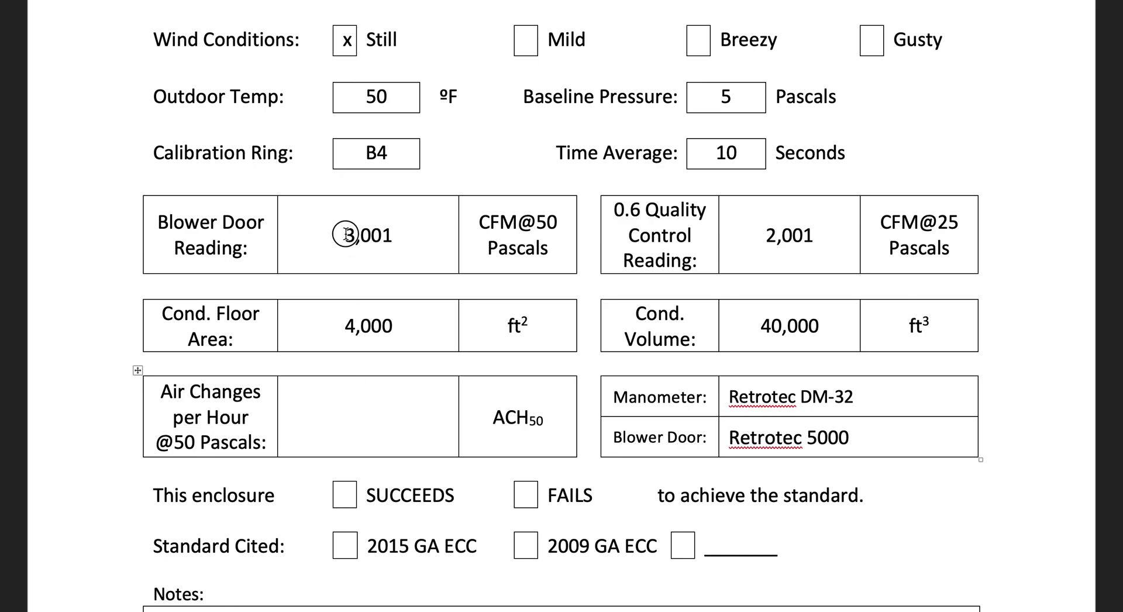
drag(345, 234, 392, 234)
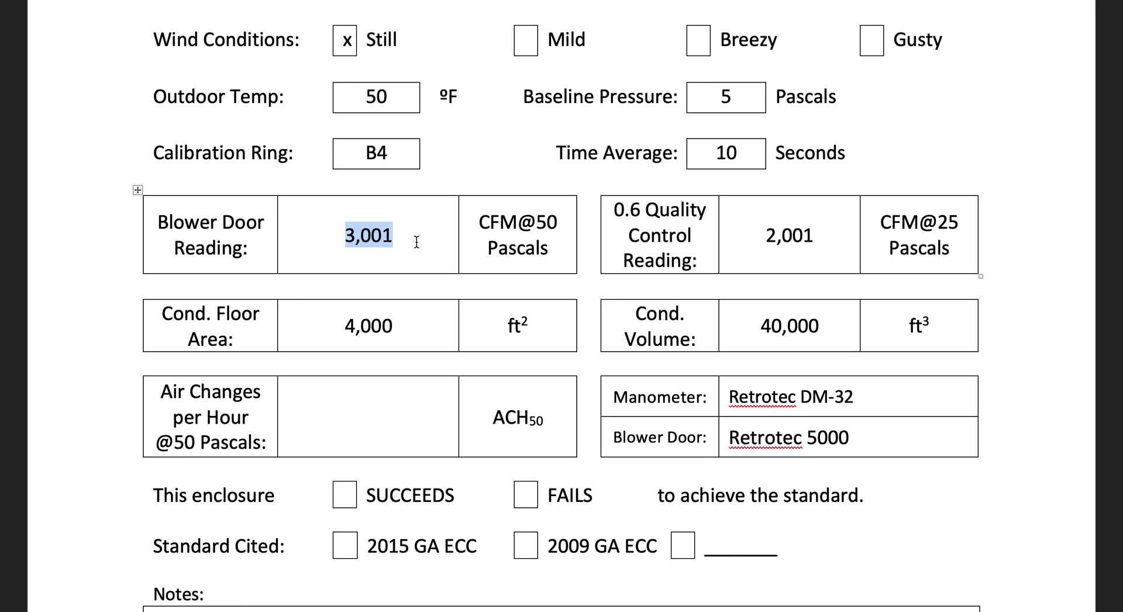
Enter 5 as the air changes per hour at 50 Pascals, without any decimals
click(408, 428)
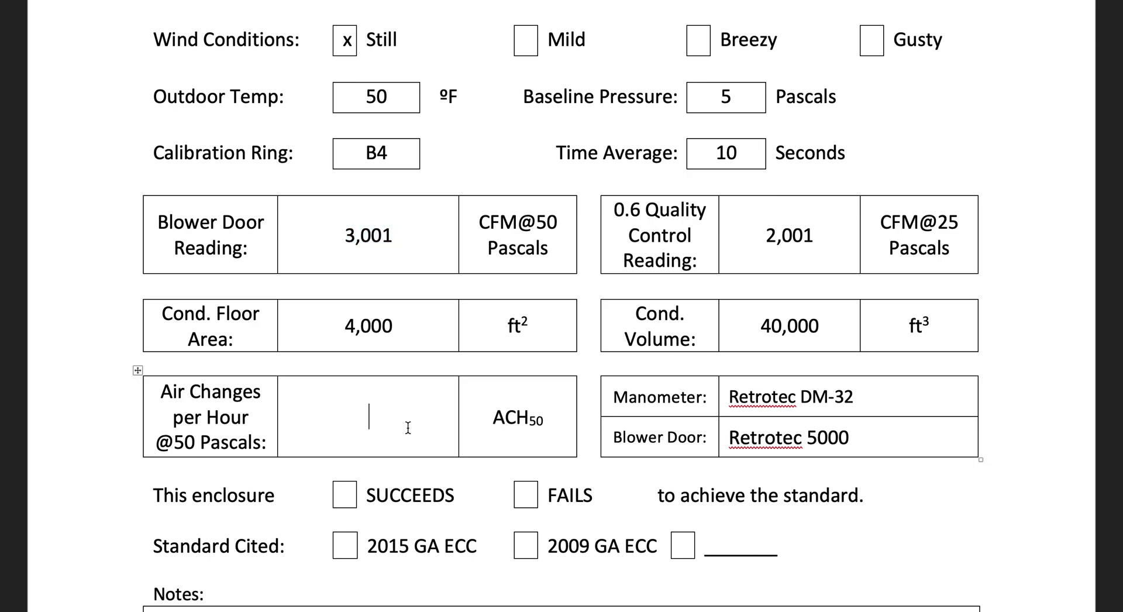
text(4.5)
key(BackSpace)
key(BackSpace)
key(BackSpace)
text(5.1)
key(BackSpace)
text(49)
key(BackSpace)
key(BackSpace)
key(BackSpace)
Make the air changes per hour value bold
double_click(368, 418)
key(ctrl+b)
click(407, 417)
Highlight the manometer model and the blower door model listed on the form
drag(730, 396, 853, 397)
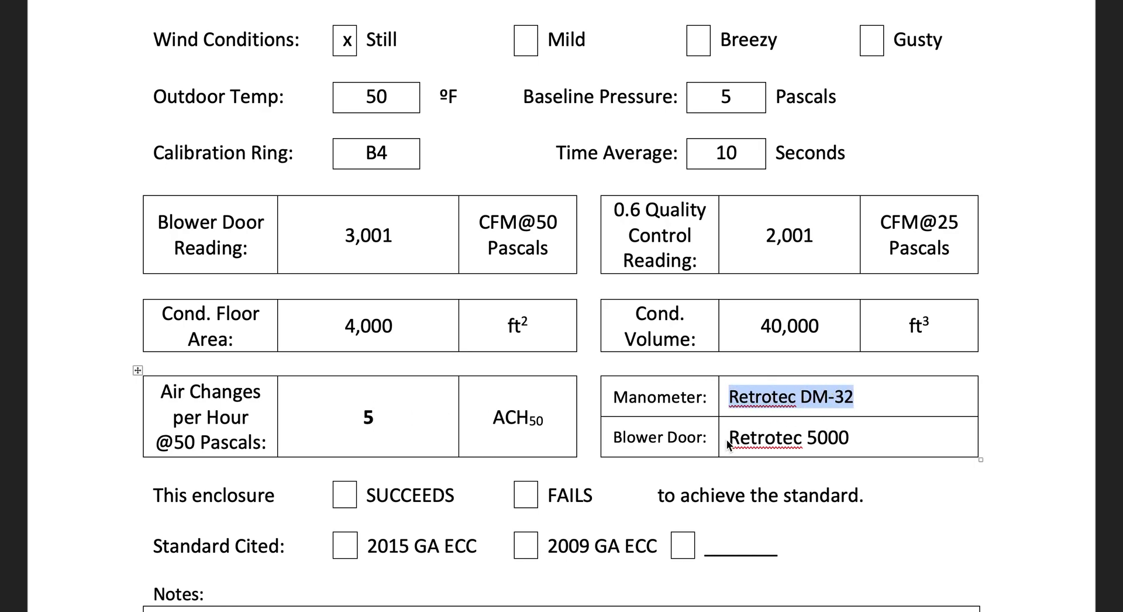
drag(731, 439, 850, 440)
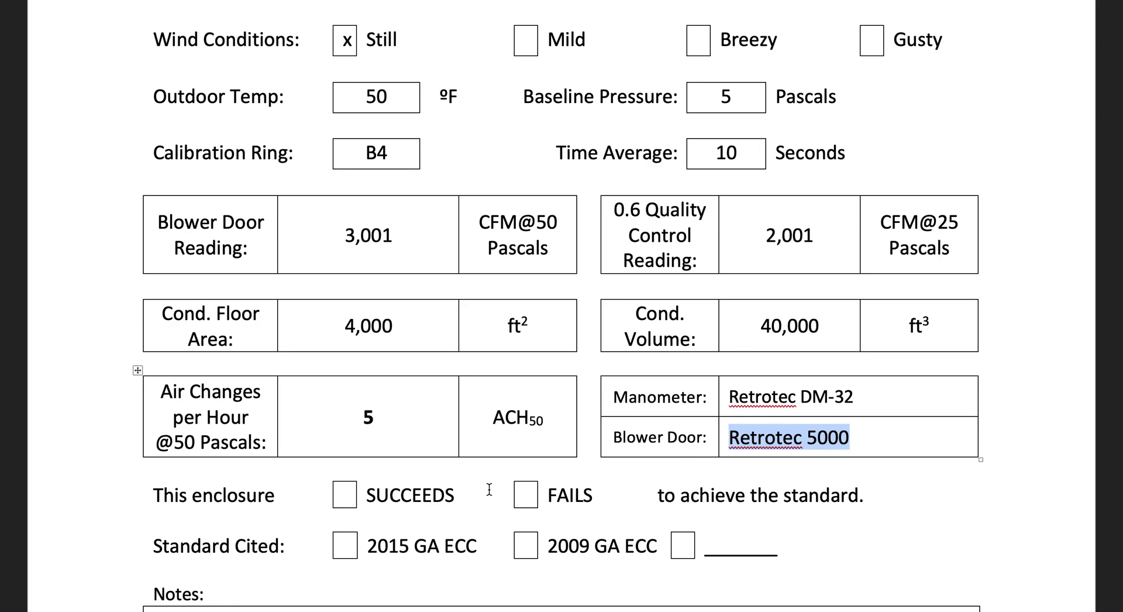
Mark with an x that the enclosure SUCCEEDS in achieving the standard
scroll(490, 489, down, 3)
click(347, 366)
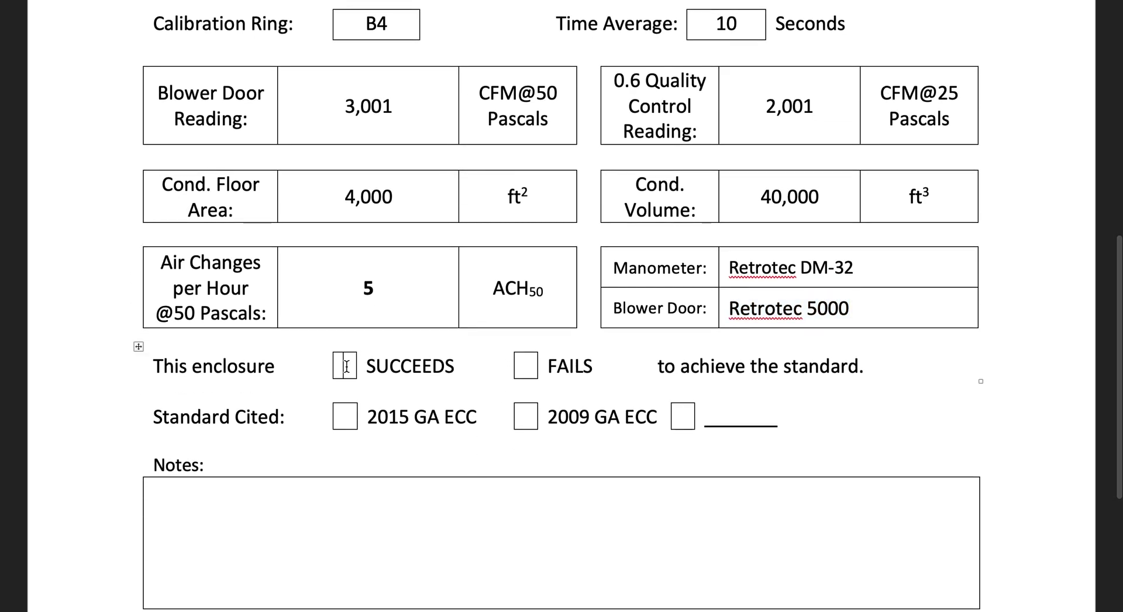
text(x)
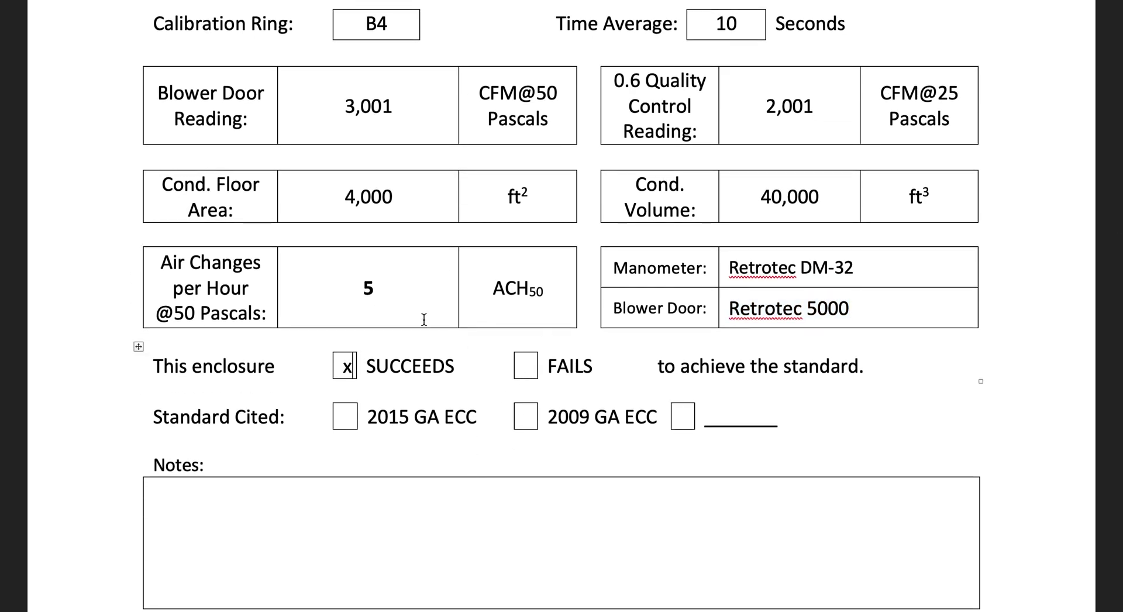
Set the air changes per hour to 4.5 and mark 2015 GA ECC as the cited standard with an x
click(378, 291)
key(BackSpace)
text(4)
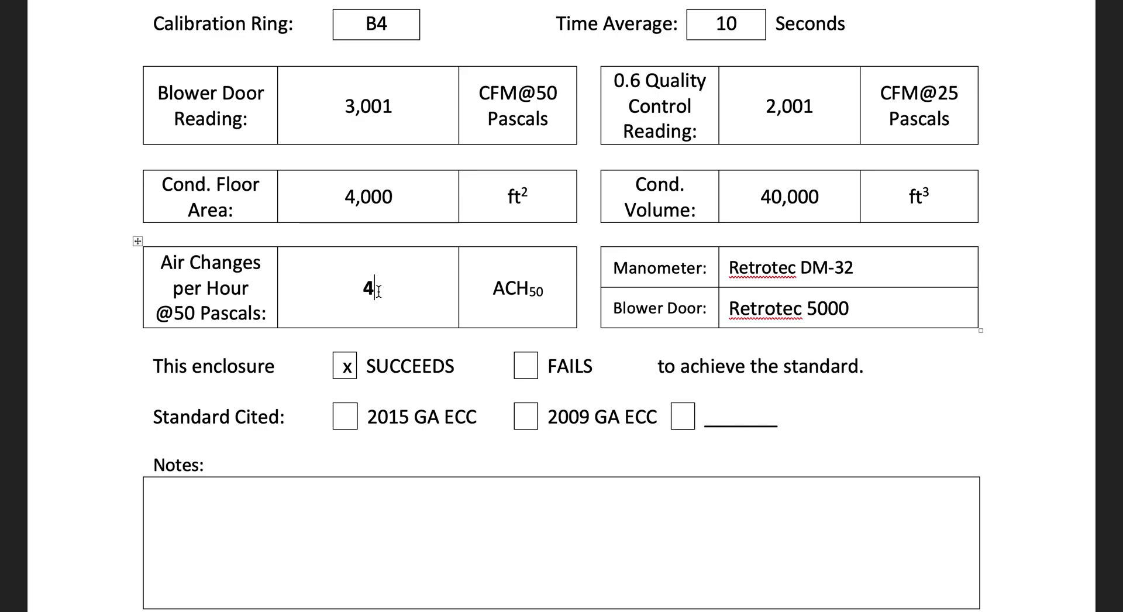
text(.5)
click(345, 414)
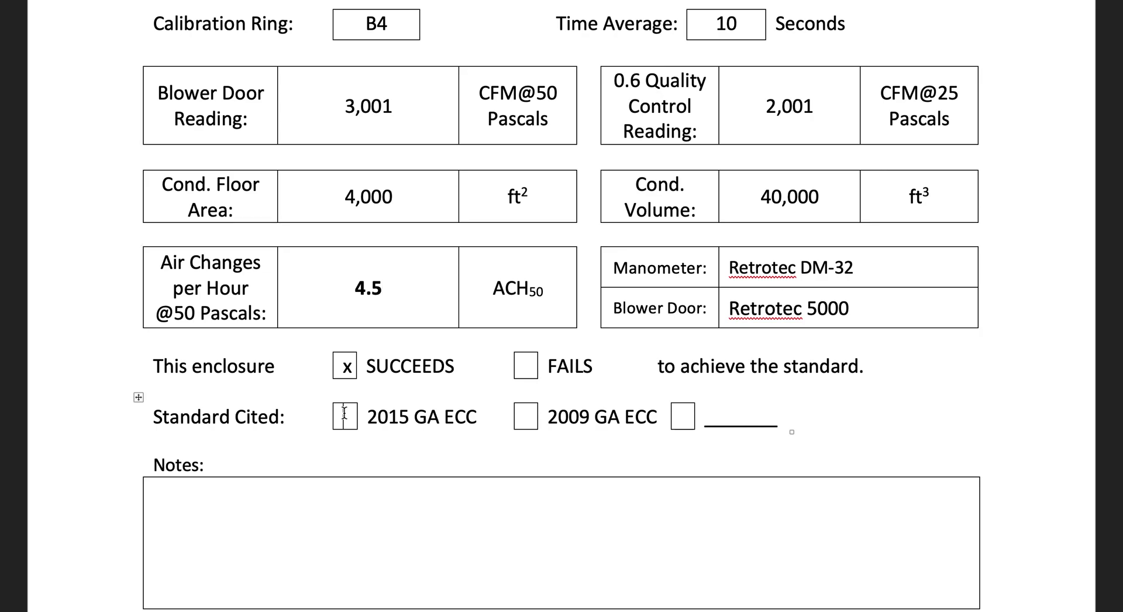
text(x)
Write "Leakage per sq ft of enclosure area:" as the first line of the Notes box
scroll(282, 400, down, 5)
scroll(283, 403, down, 4)
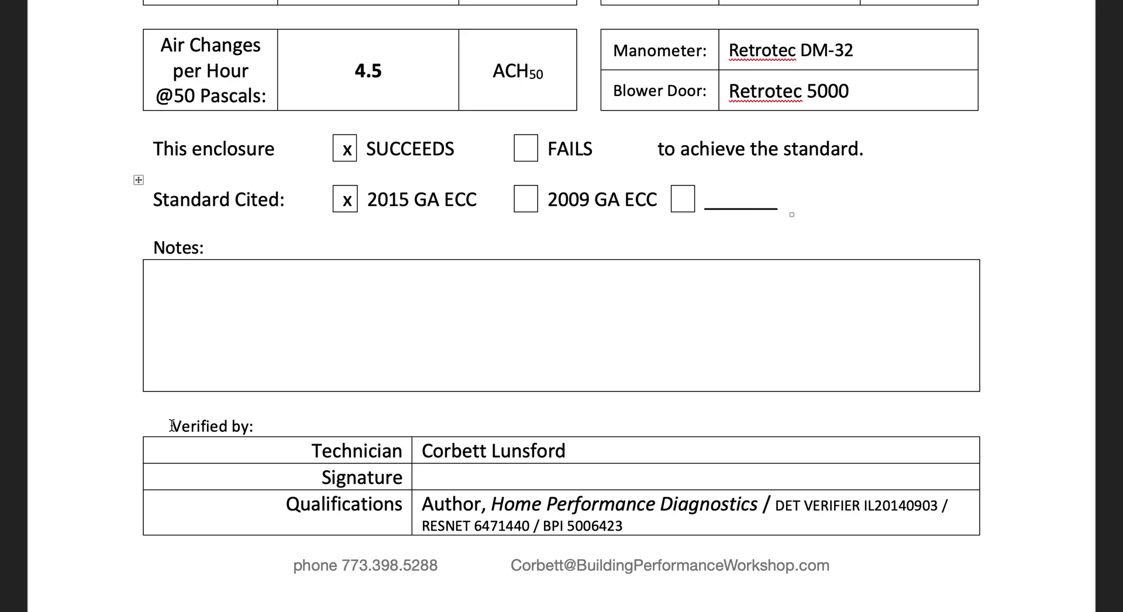
click(209, 294)
text(leak)
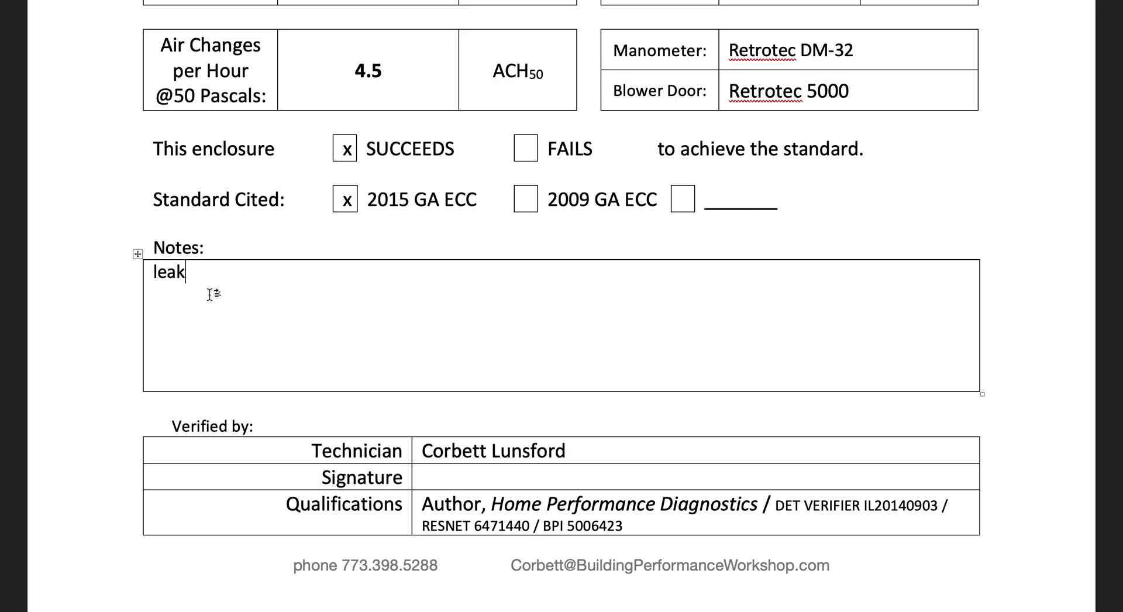
text(age per s)
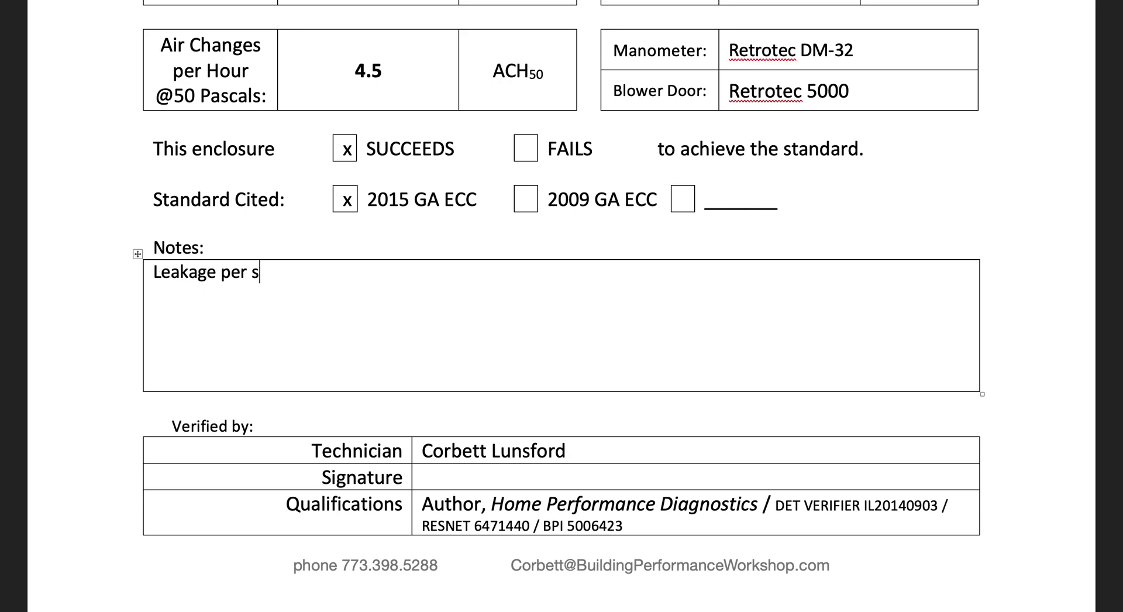
text(q ft of enclo)
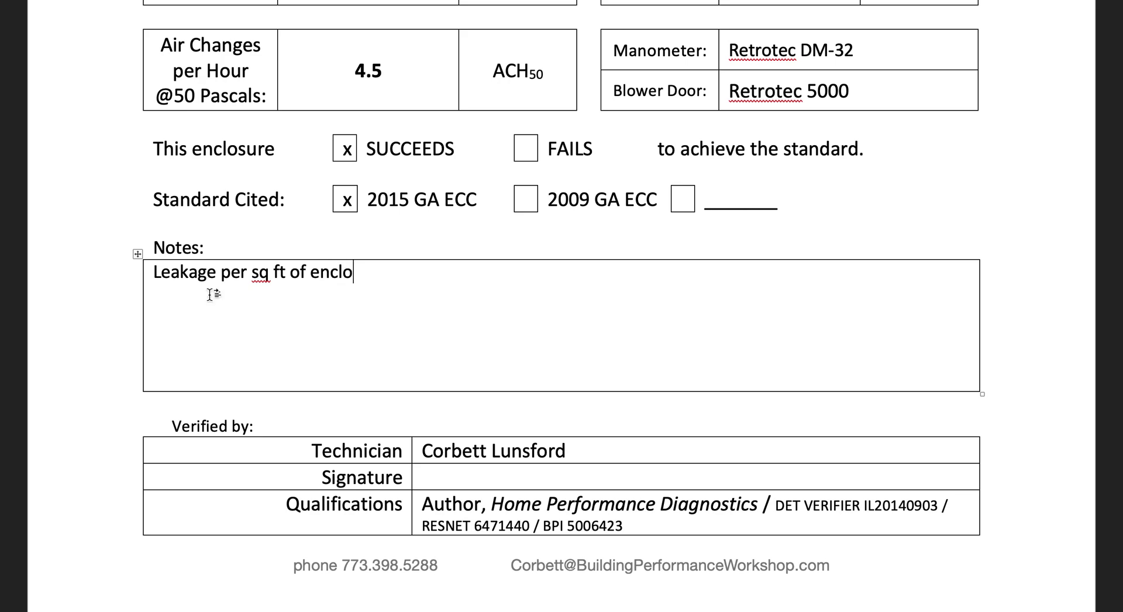
text(sure area:)
Add a second line to the notes reading "Zonal pressure test results:"
key(Return)
text(Zonal pressure test rep)
key(BackSpace)
text(sults:)
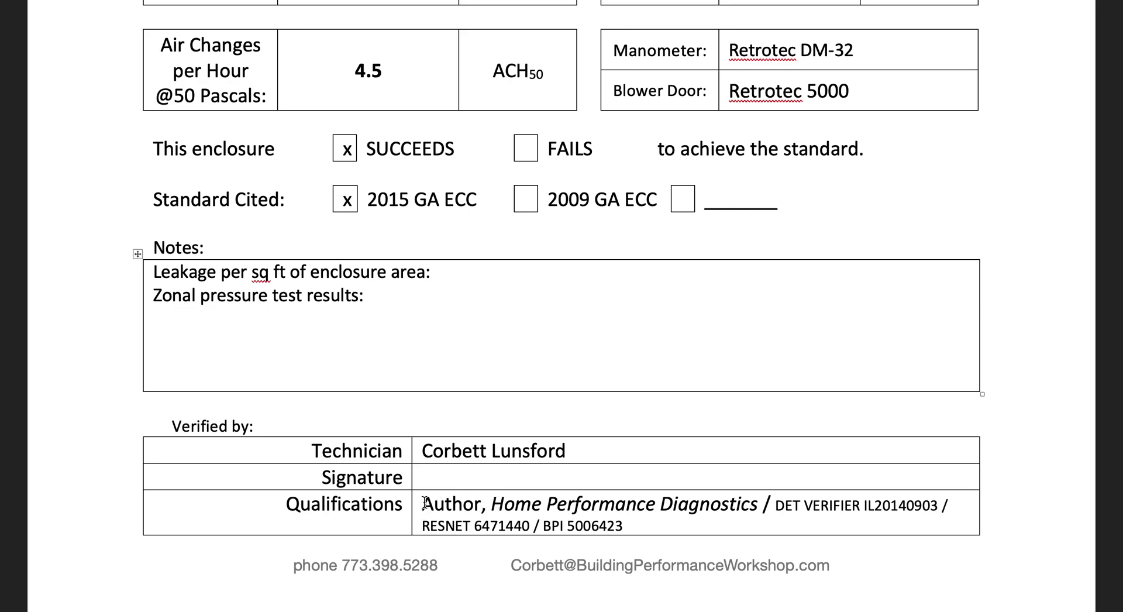
View the BPW-DuctTest document briefly and return to the notes in BPW-EnclosureTest
scroll(424, 503, up, 15)
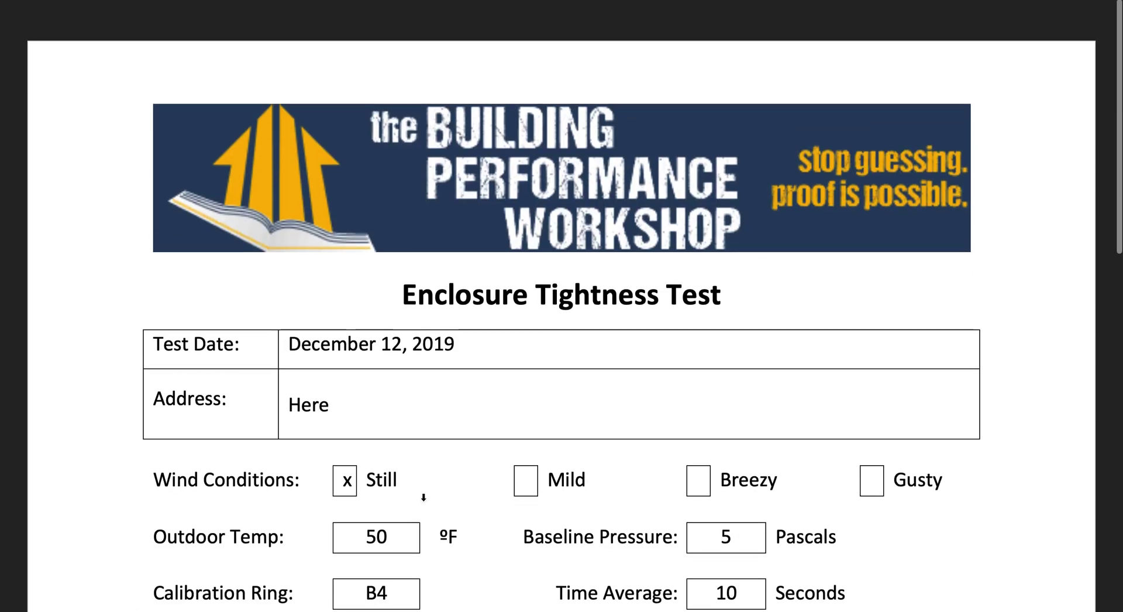
click(380, 1)
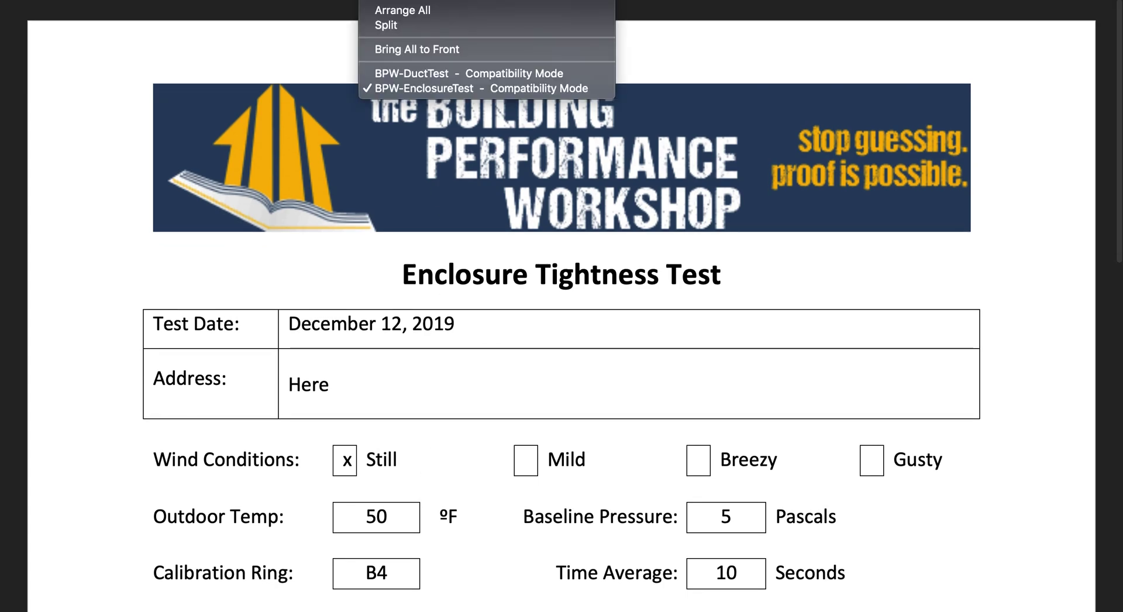
click(409, 74)
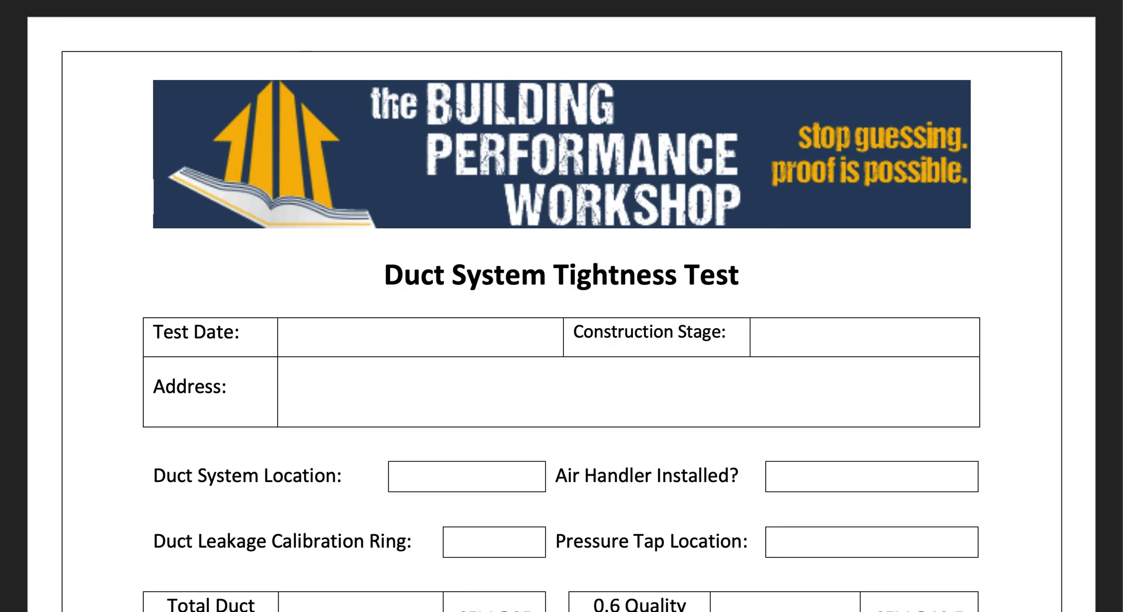
click(380, 2)
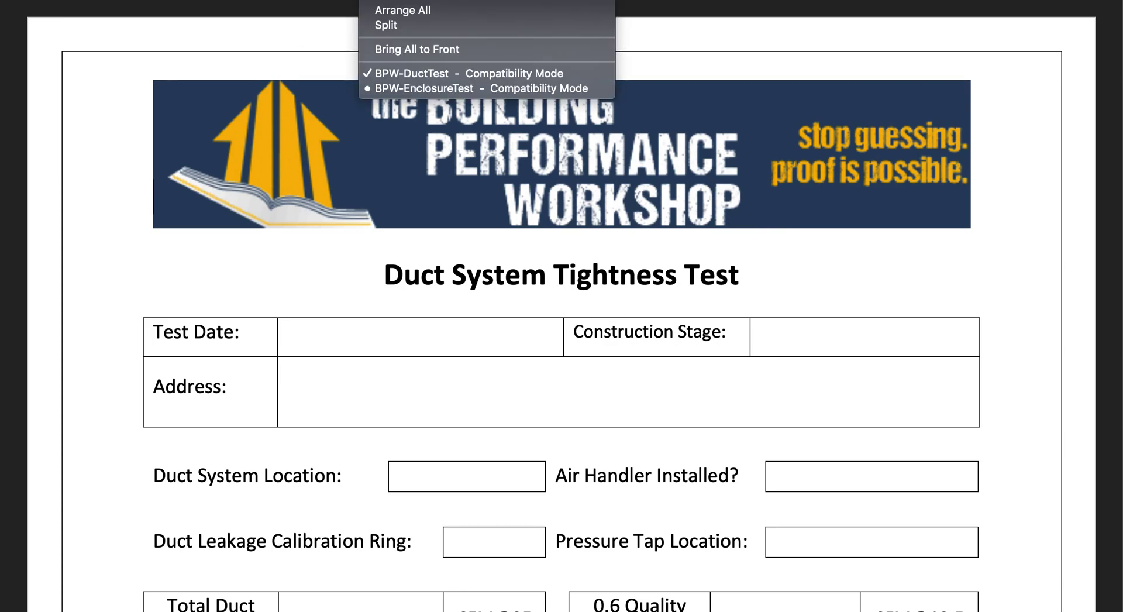
click(411, 89)
scroll(313, 273, down, 10)
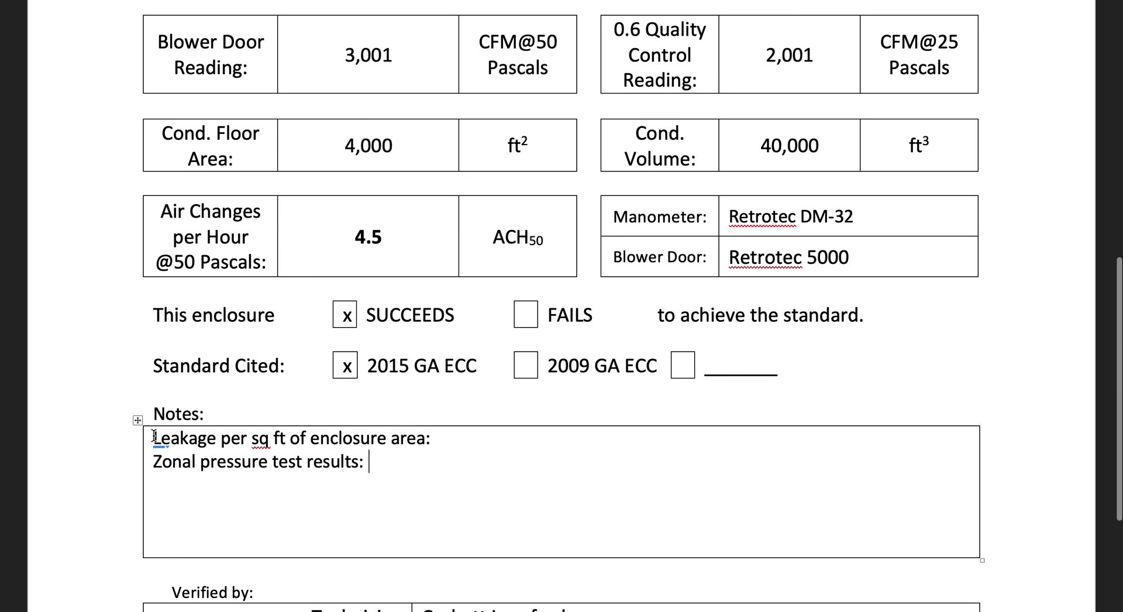
Insert "Leakage in pressurization mode:" as a new first line in the Notes box
click(154, 438)
key(Return)
text(Leakage in pressurization )
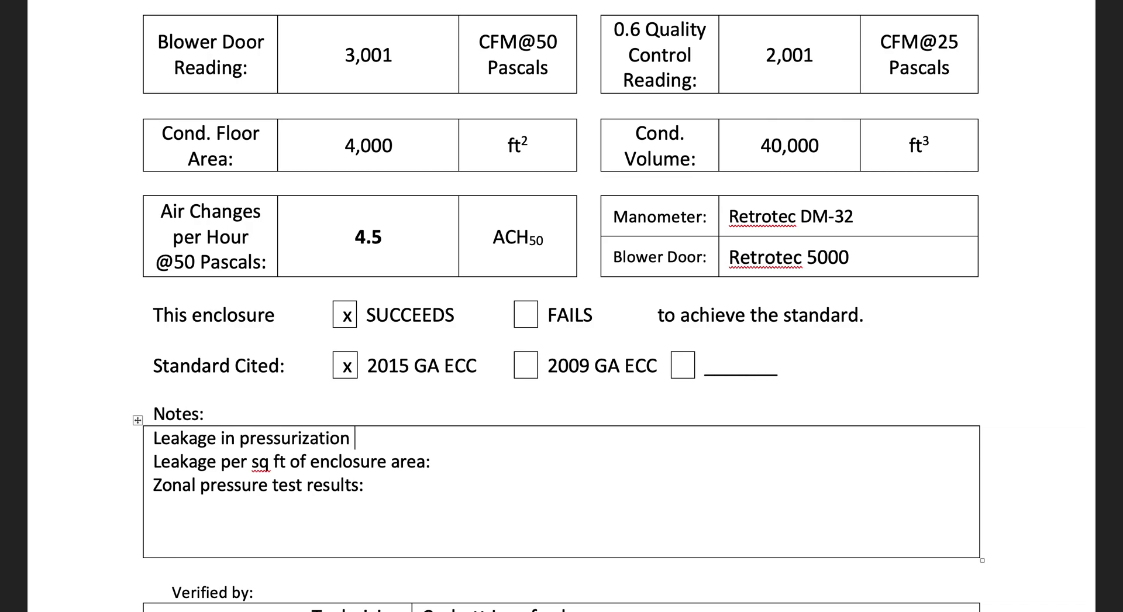
text(mode:)
scroll(277, 385, up, 3)
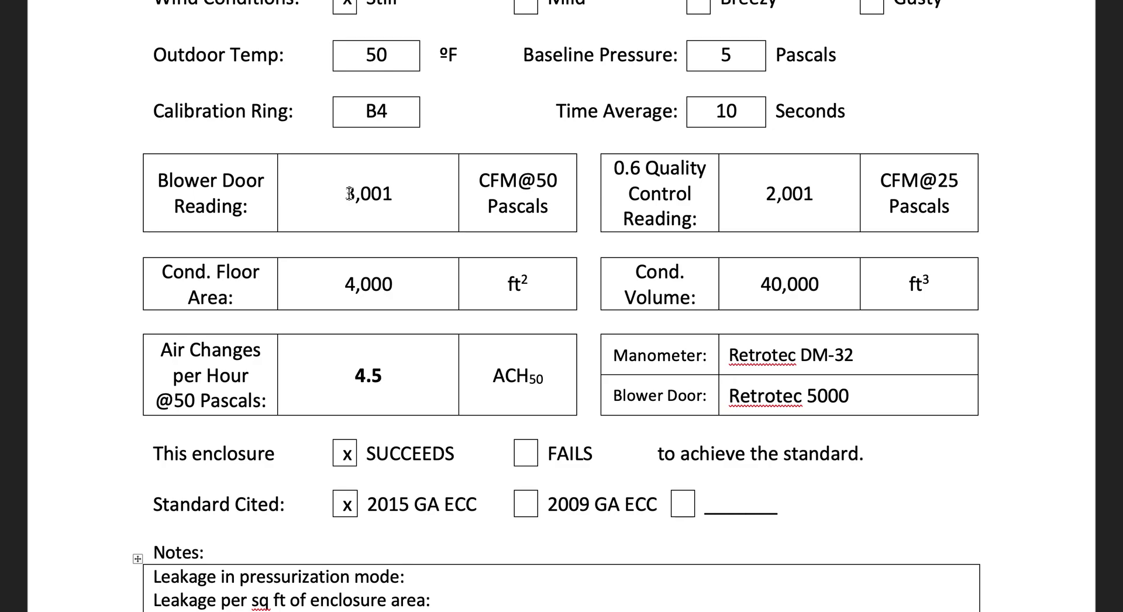
Switch to the BPW-DuctTest document and enter "Rough-in" as the construction stage
click(375, 0)
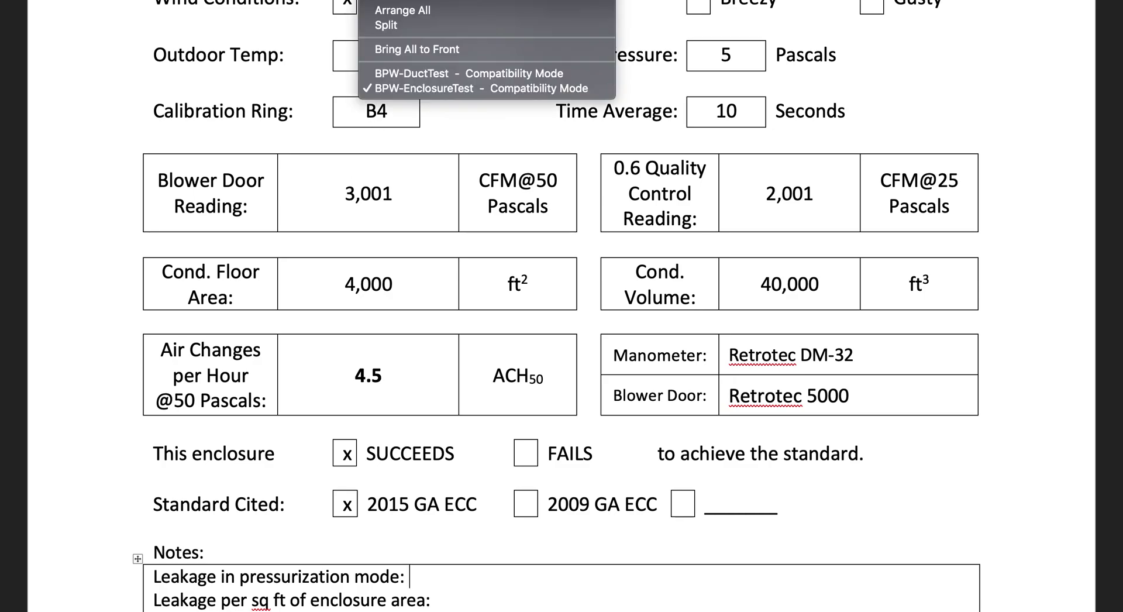
click(425, 73)
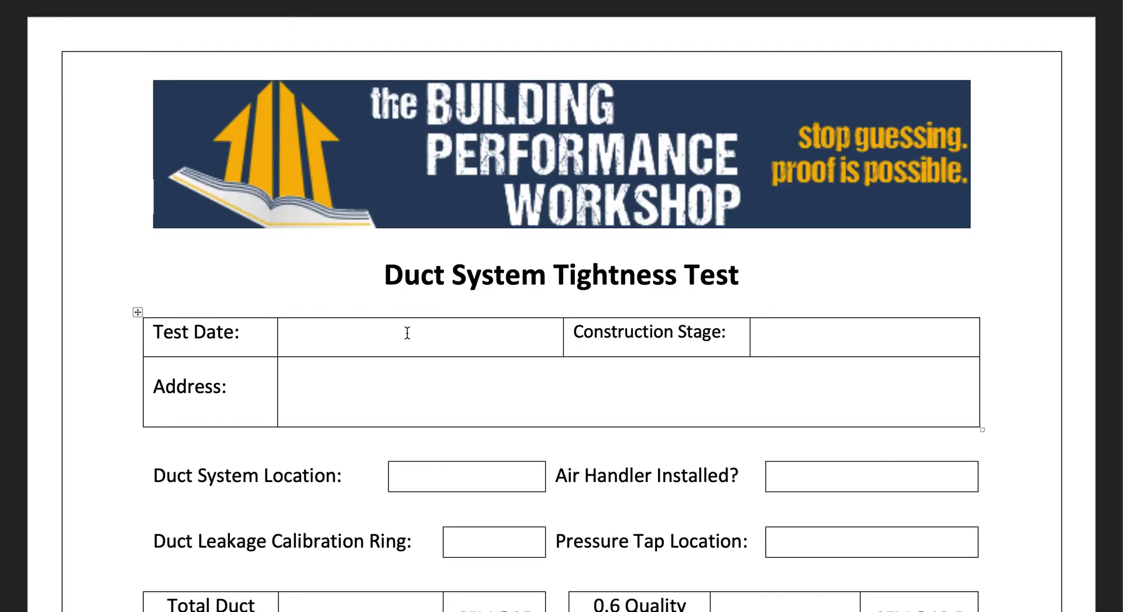
scroll(408, 331, down, 1)
scroll(408, 332, down, 5)
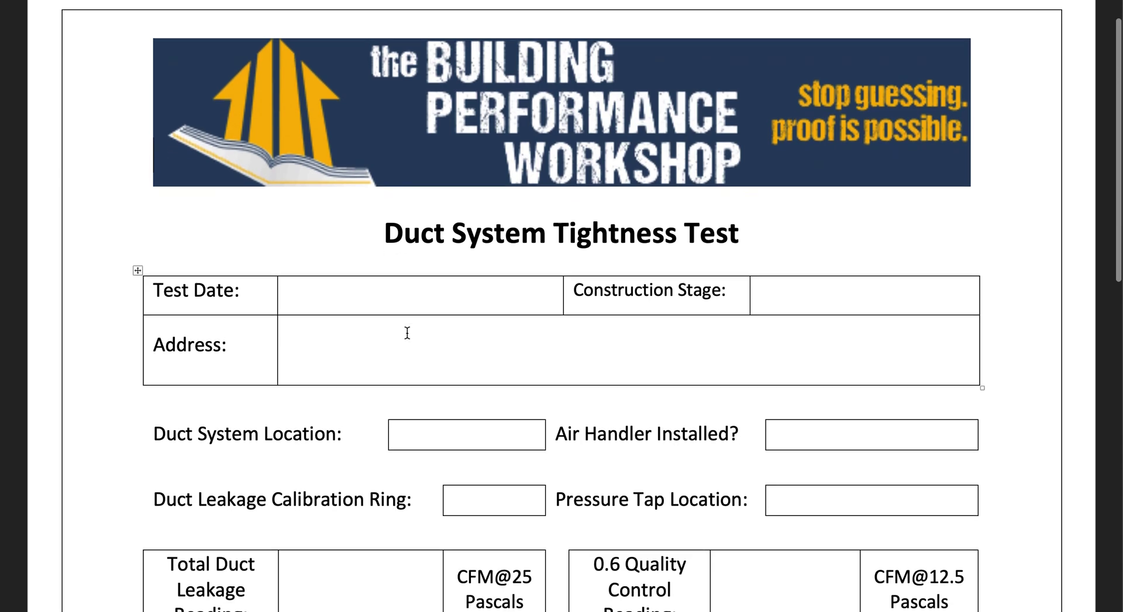
scroll(407, 332, down, 2)
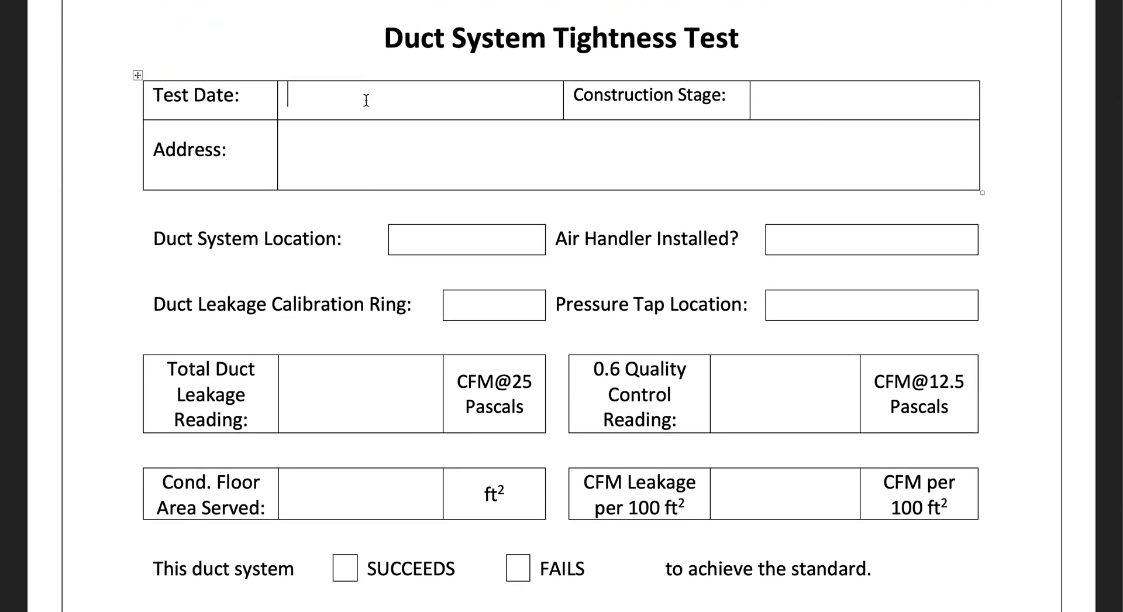
click(837, 107)
text(Rough-in)
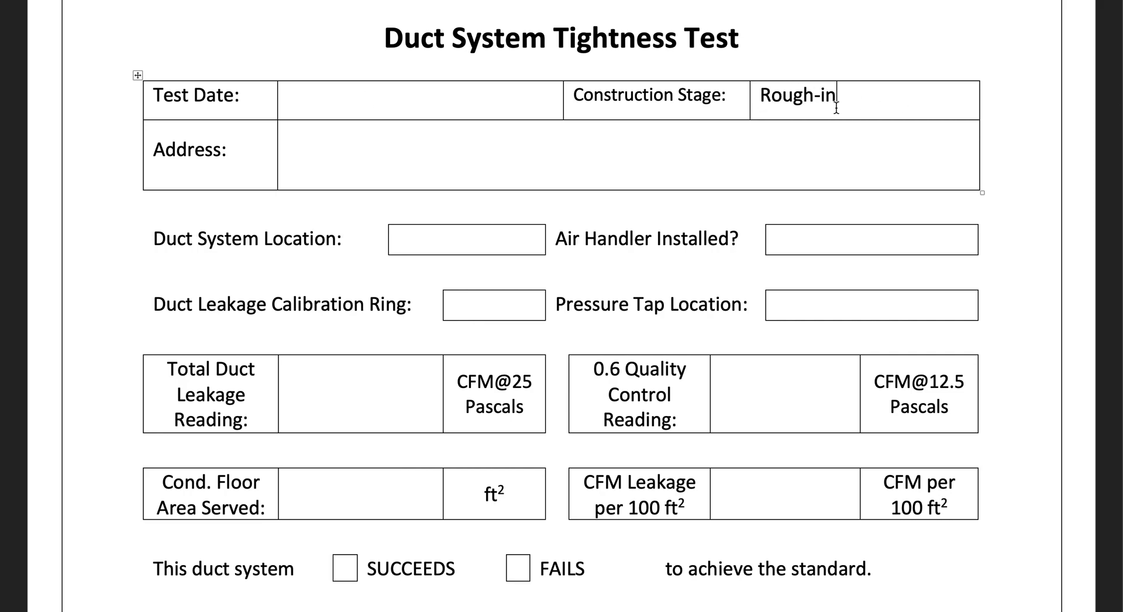
Enter "Bonus room addition" as the duct system location
click(690, 174)
click(497, 238)
text(Bonus ro)
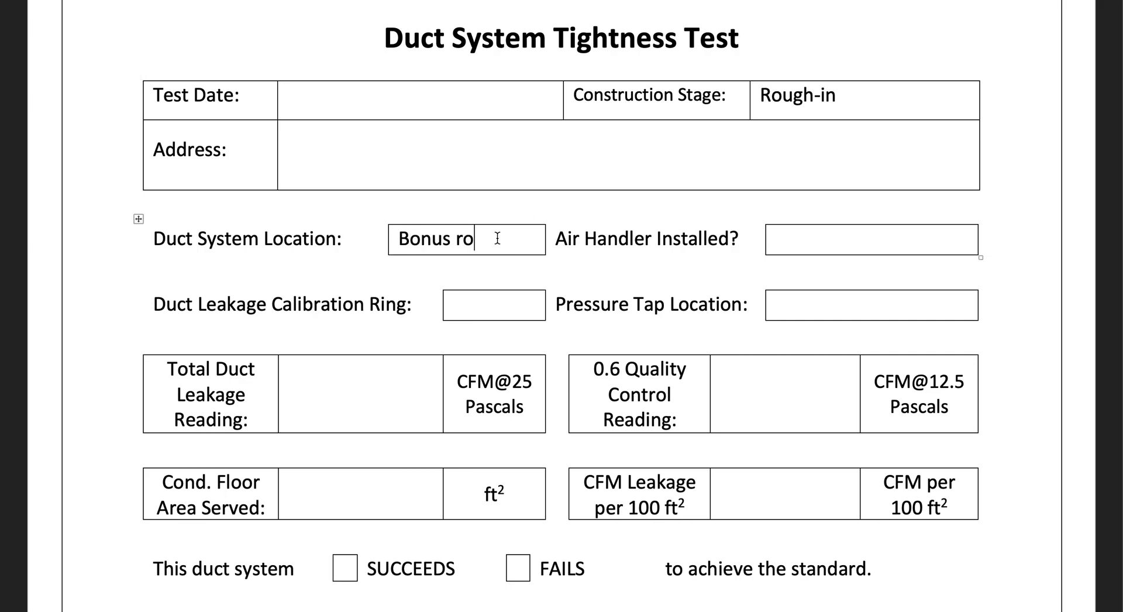
text(om addition)
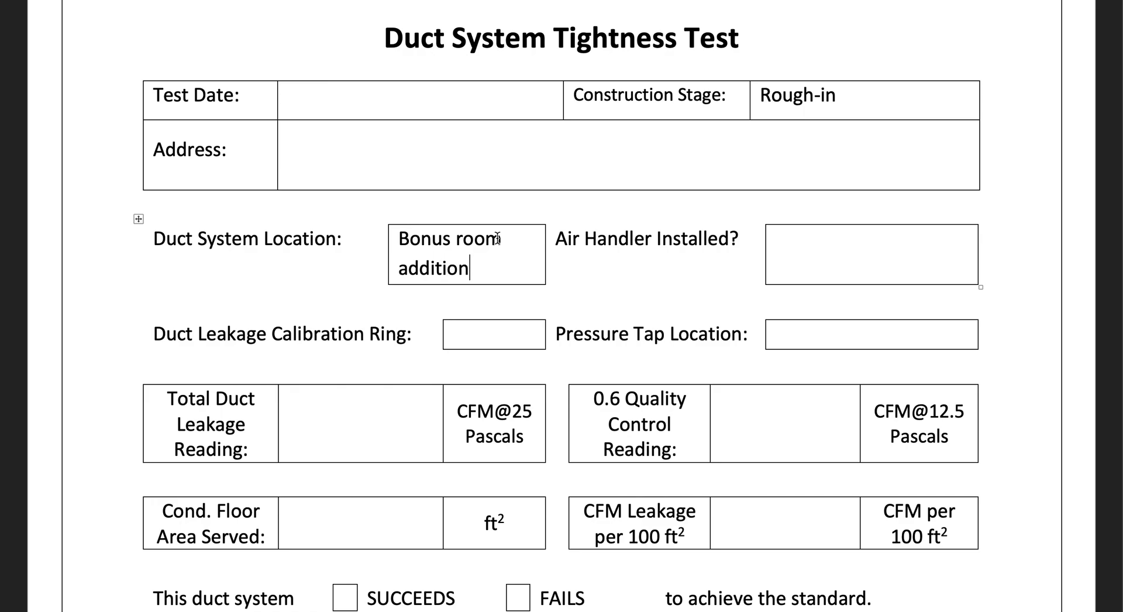
click(821, 250)
text(Yes)
key(BackSpace)
key(BackSpace)
key(BackSpace)
Shorten the duct system location to "Bonus room" and enter "No" for whether the air handler is installed
double_click(452, 271)
key(BackSpace)
click(815, 242)
text(No)
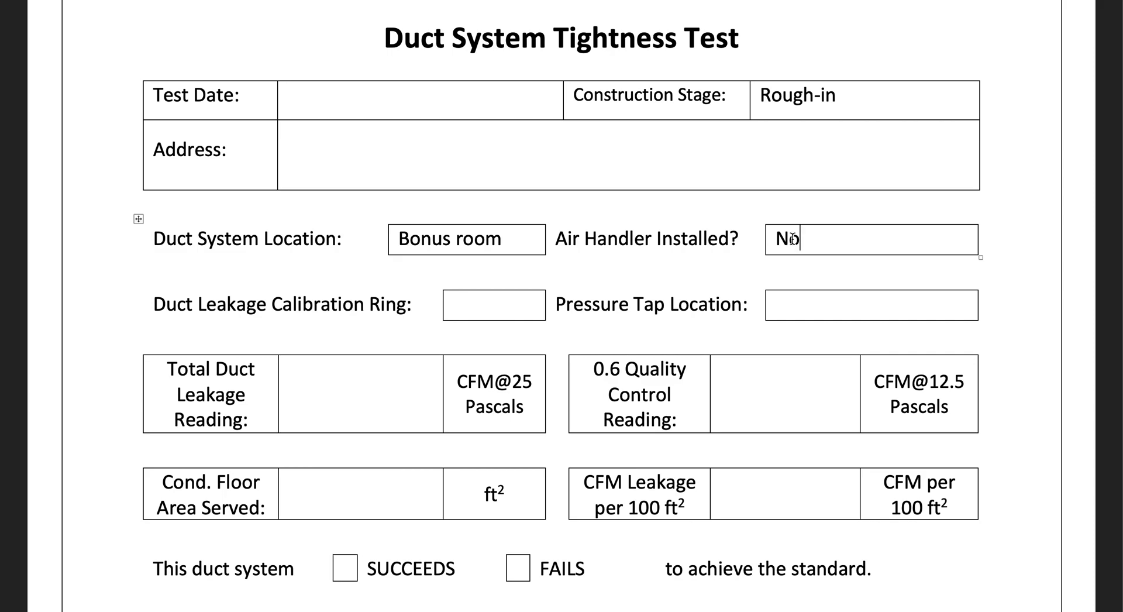
Set the duct leakage calibration ring to A
click(462, 303)
text(Open)
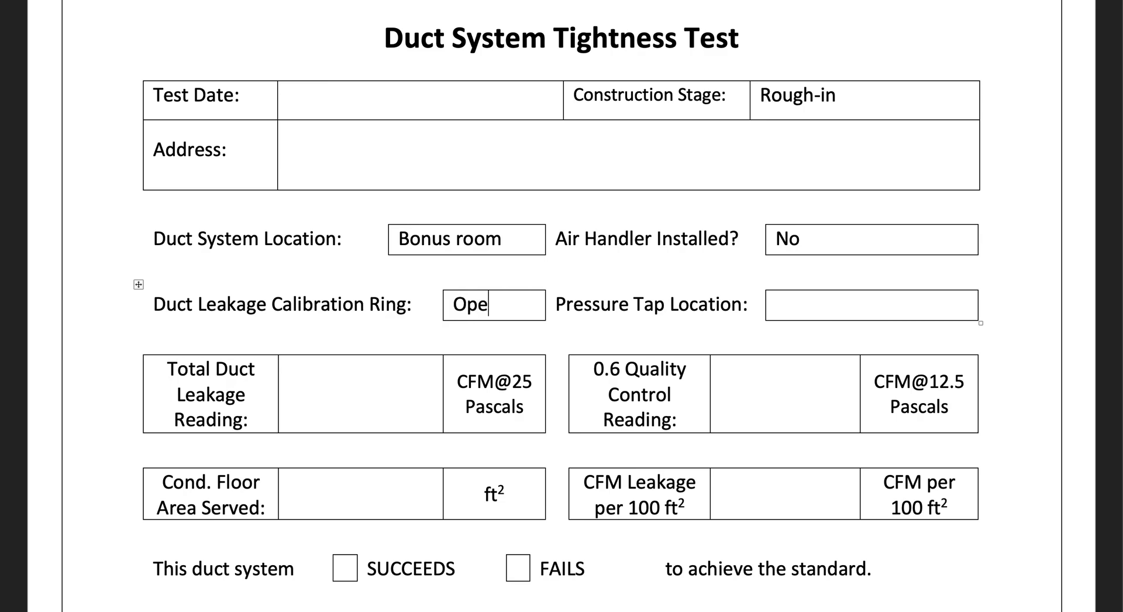
key(BackSpace)
key(BackSpace)
key(BackSpace)
key(BackSpace)
text(A)
Enter "Plenum" as the pressure tap location
click(802, 305)
double_click(835, 304)
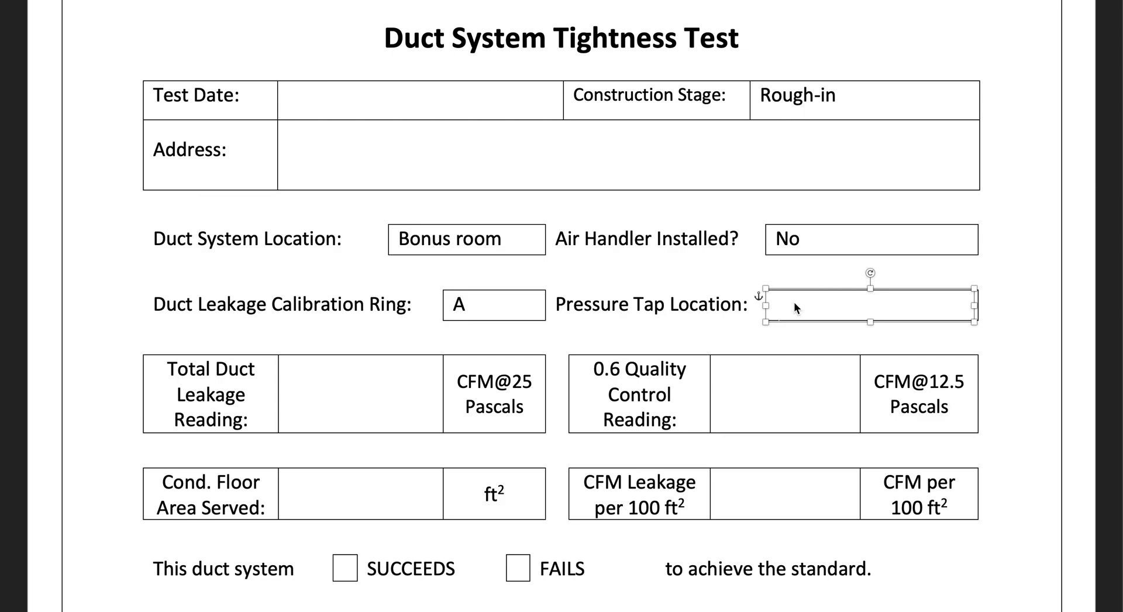
text(Plenum)
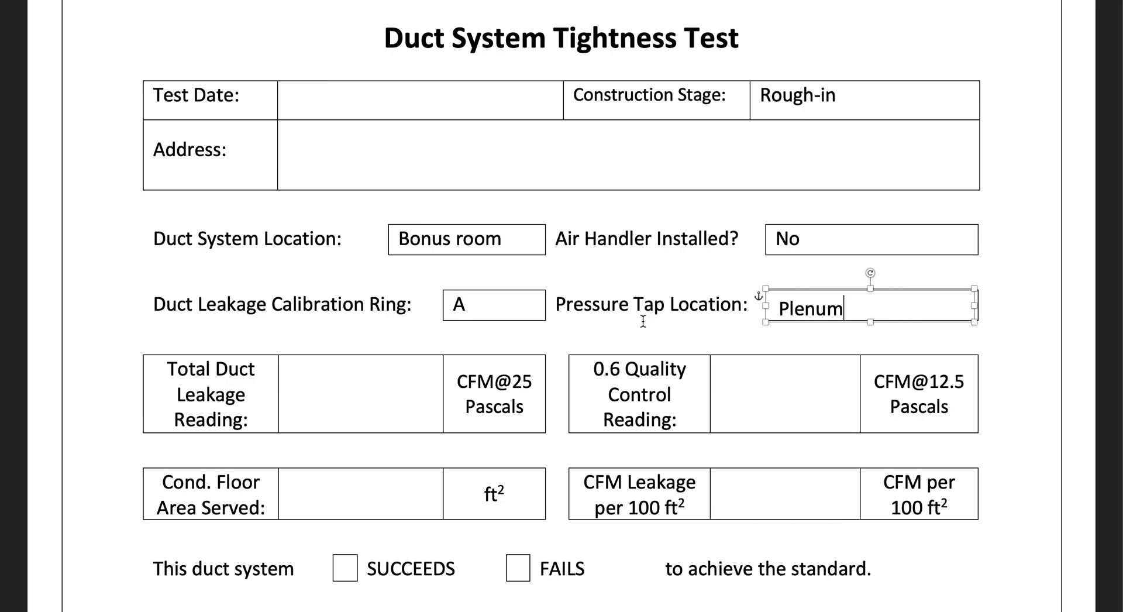
Set the conditioned floor area served to 1,000 ft², with a thousands comma
click(364, 400)
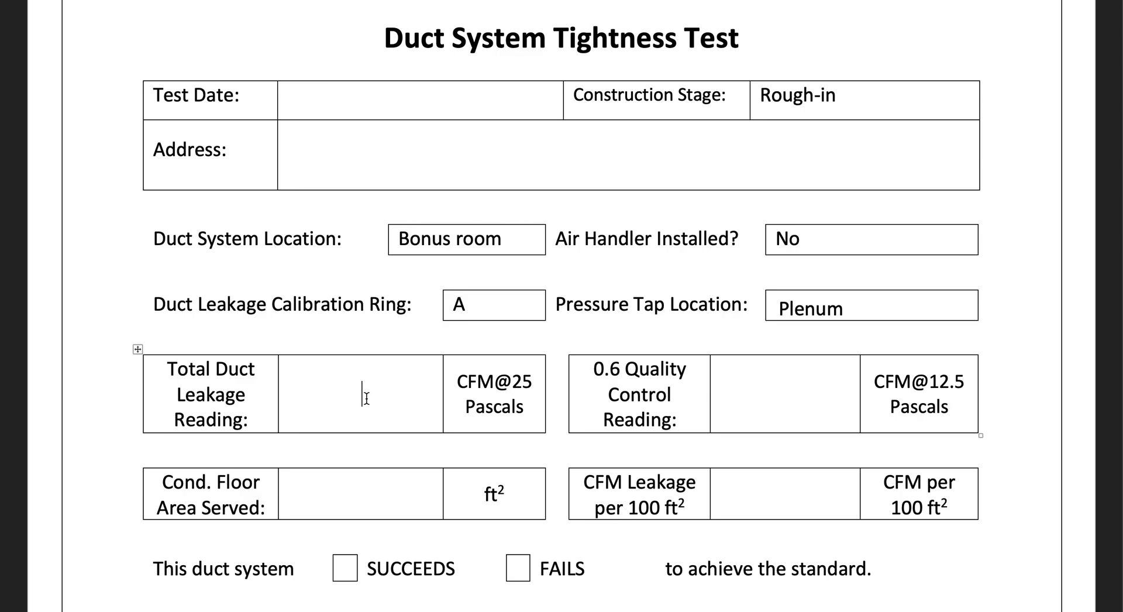
click(358, 494)
text(1000)
click(354, 495)
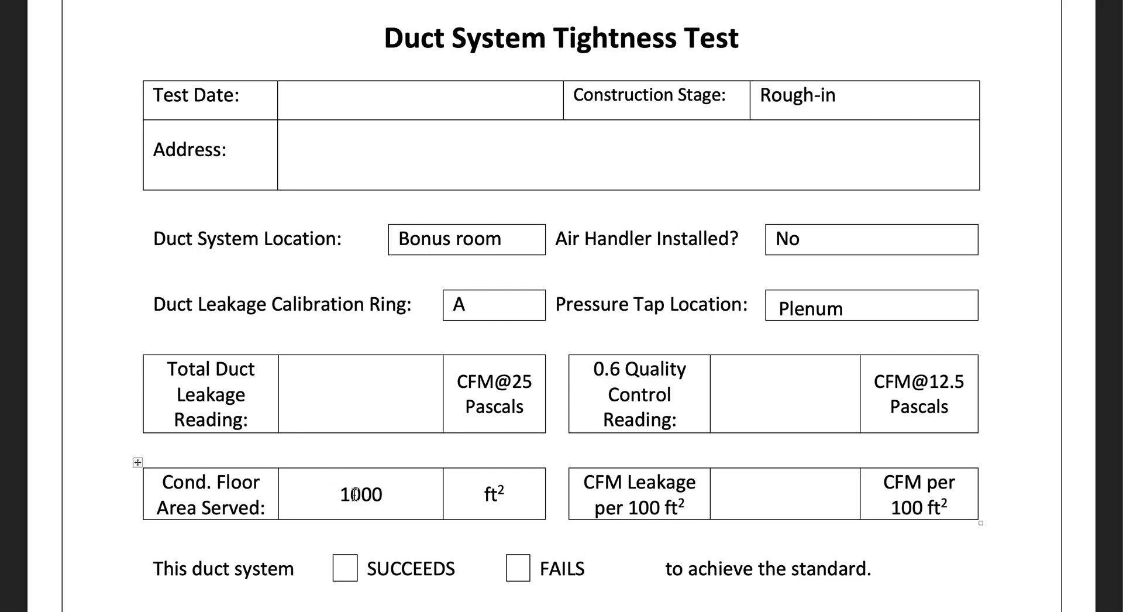
text(,)
Replace the duct system location with "Addt'n"
drag(507, 241, 396, 241)
text(Addt)
text('n)
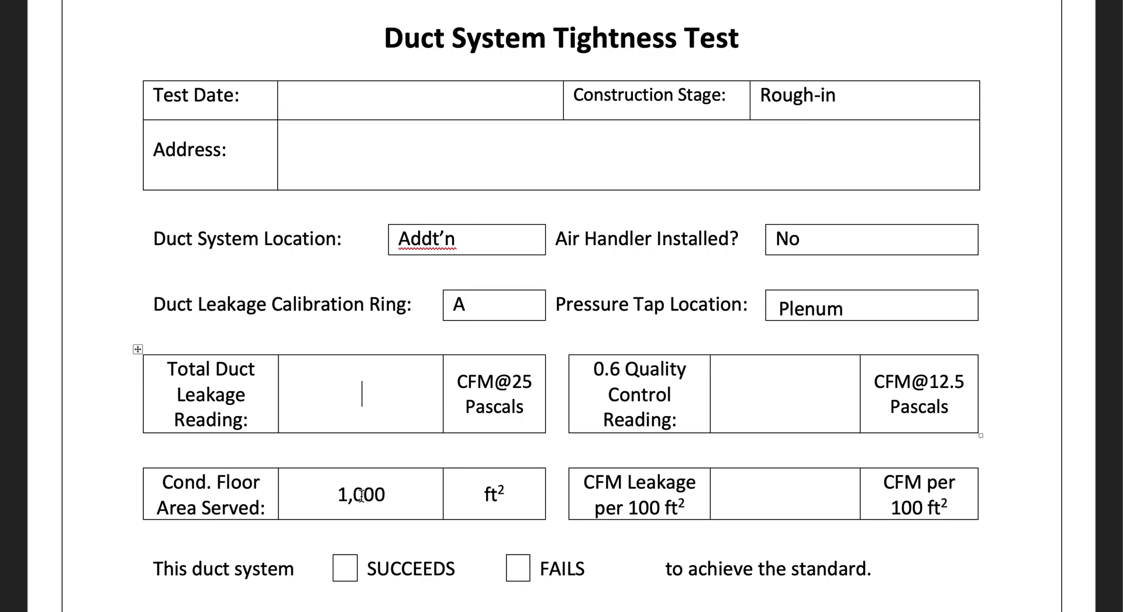
Enter 30 as the total duct leakage reading and italicize it
text(30)
drag(370, 393, 355, 394)
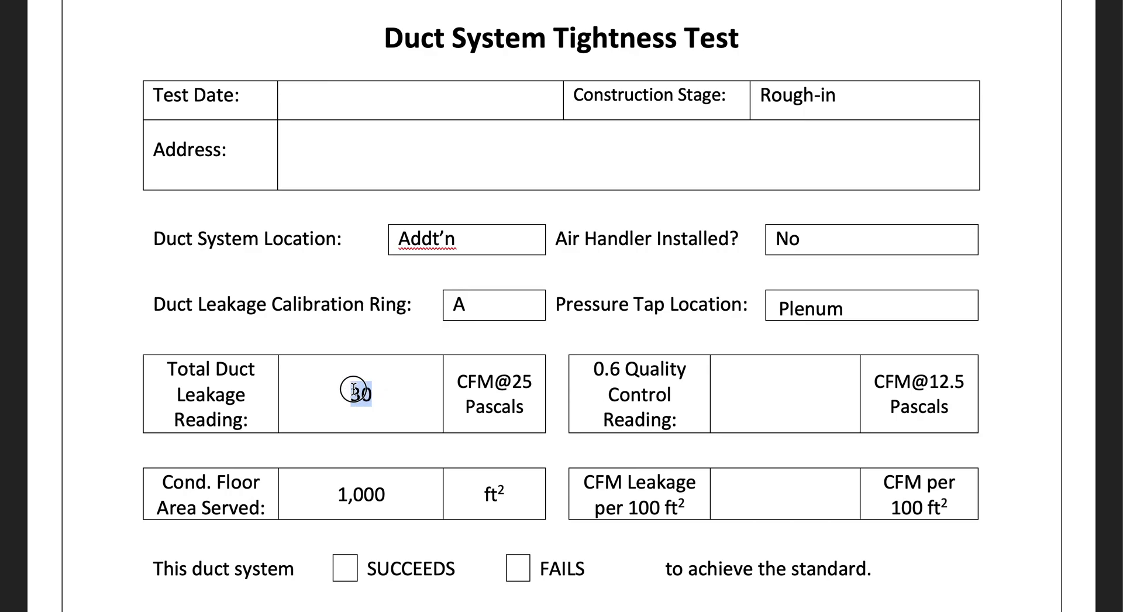
key(ctrl+i)
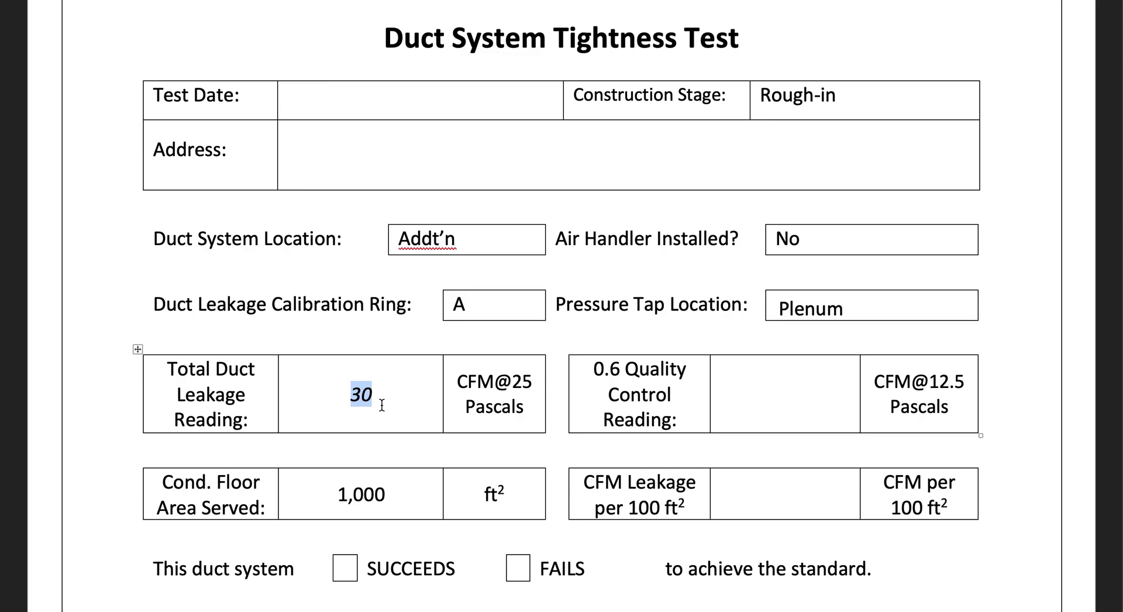
Try 31, 30 and 3.04 in turn as the total duct leakage reading, without italics
key(BackSpace)
text(31)
double_click(355, 394)
key(ctrl+i)
text(30)
double_click(365, 397)
text(3.04)
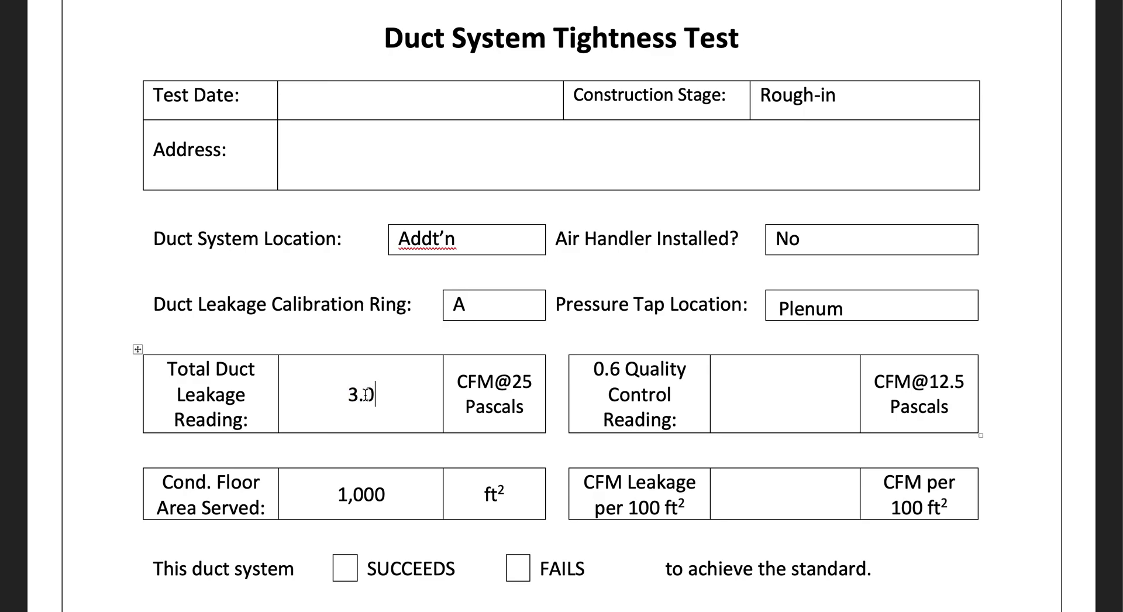
Edit the decimal total duct leakage reading back to the whole number 30
click(359, 395)
key(BackSpace)
key(Right)
text(.)
key(Right)
key(BackSpace)
key(BackSpace)
Try 90 as the total duct leakage reading and replace it with 30 CFM@25
double_click(362, 394)
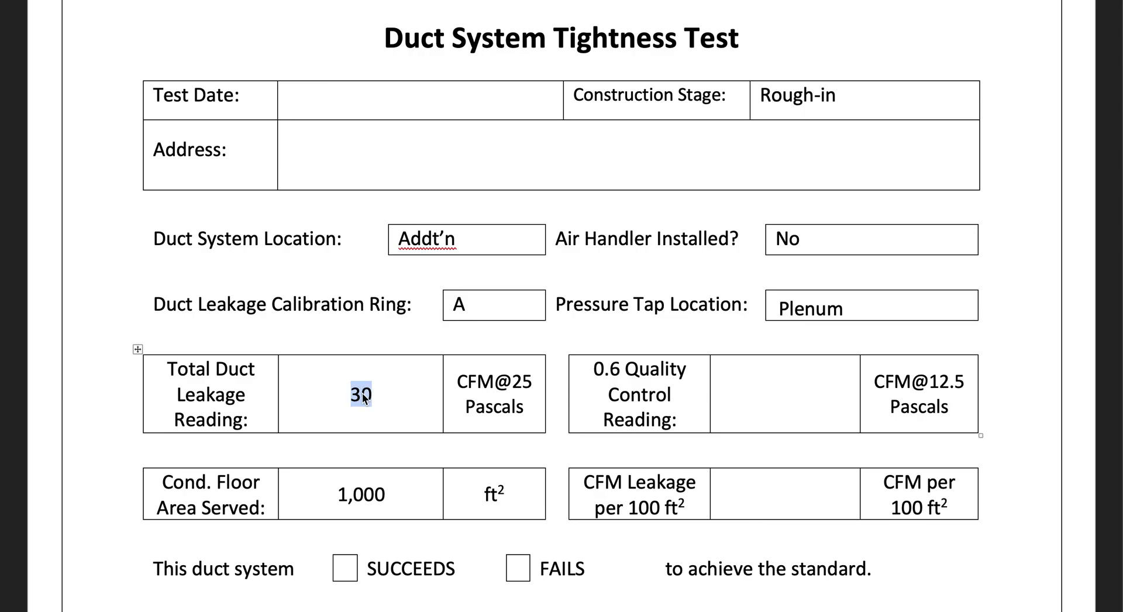
text(90)
double_click(363, 394)
text(30)
Enter 21 as the 0.6 quality control reading and 3 as the CFM leakage per 100 ft²
click(773, 386)
text(21)
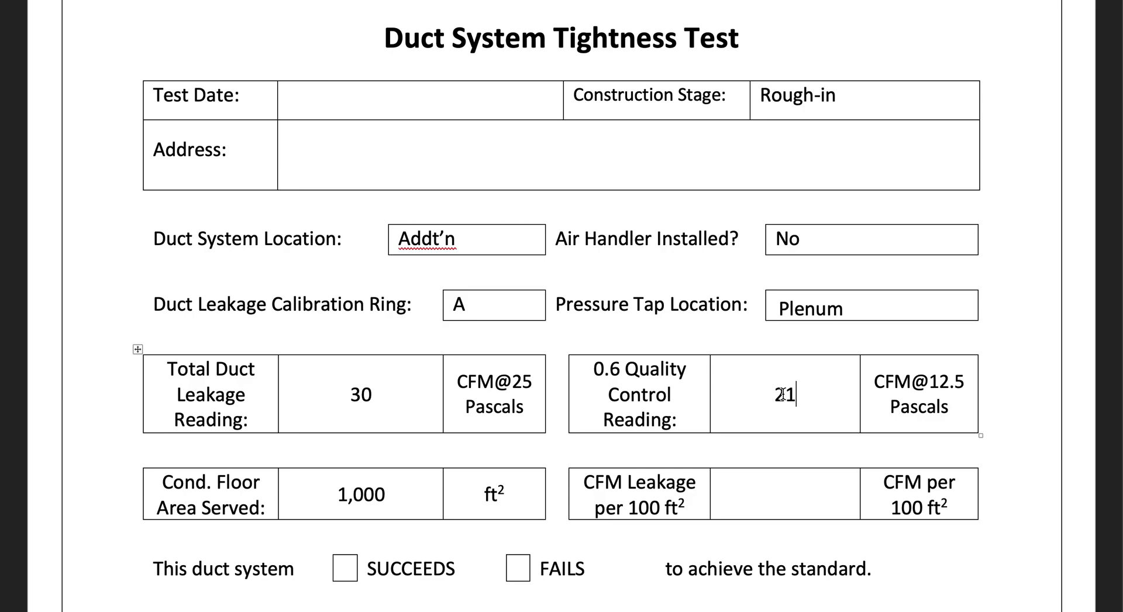
drag(874, 382, 963, 389)
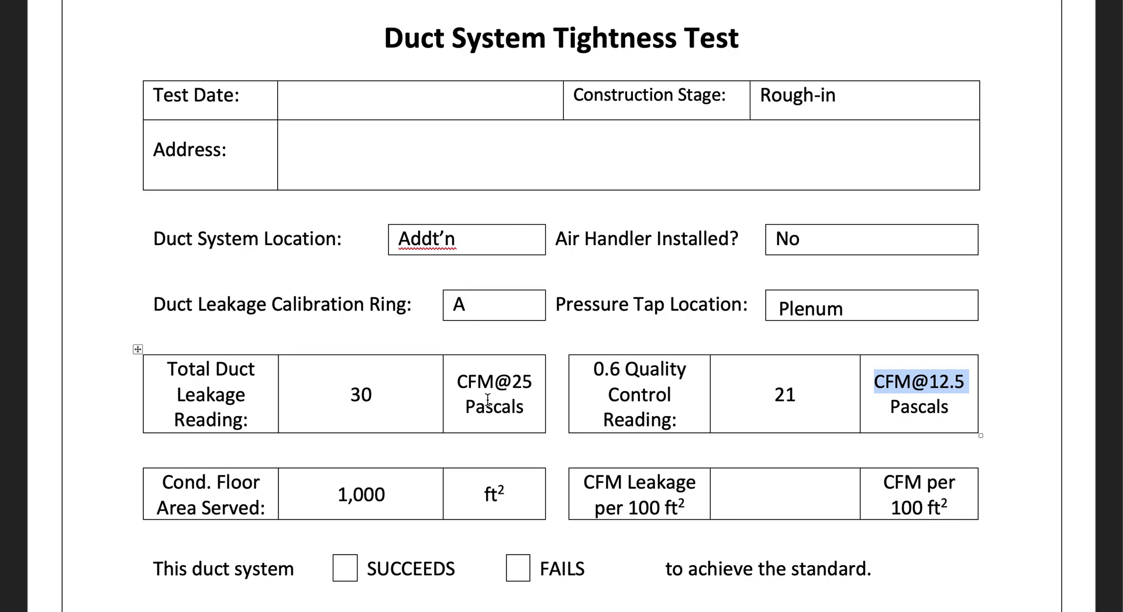
click(774, 403)
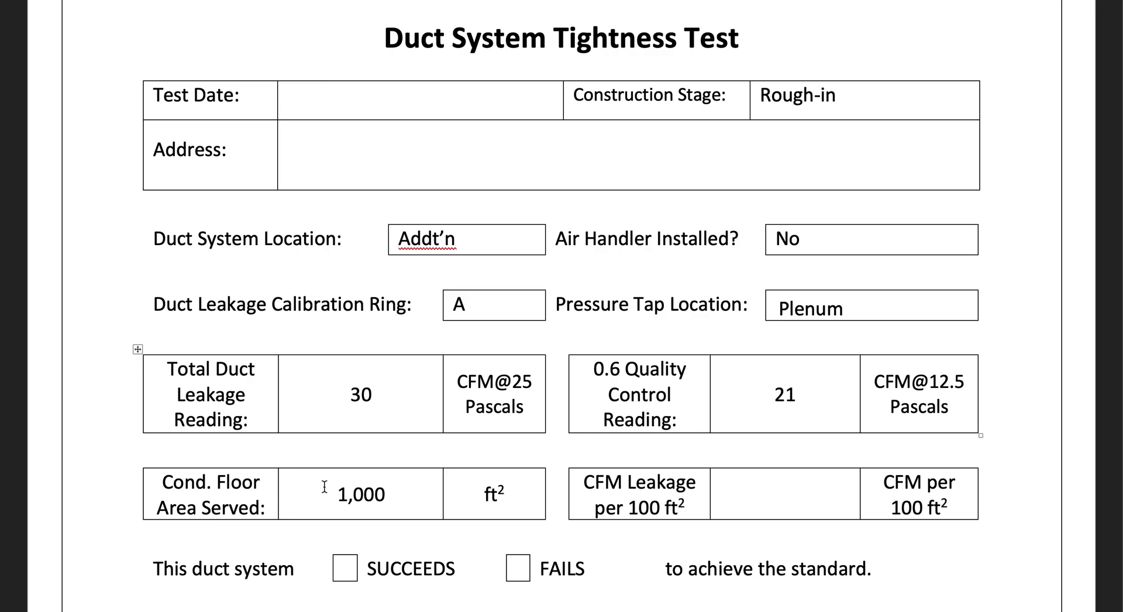
click(789, 495)
text(3)
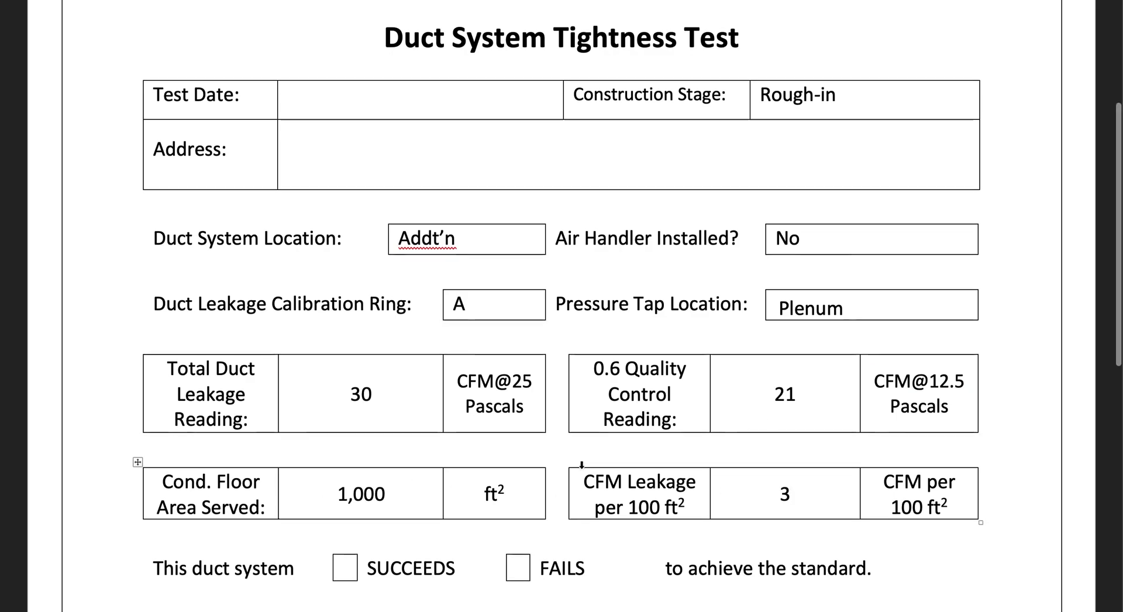
Mark the duct system as SUCCEEDS and 2012 IECC as the cited standard, each with an x
scroll(581, 465, down, 3)
click(339, 457)
text(x)
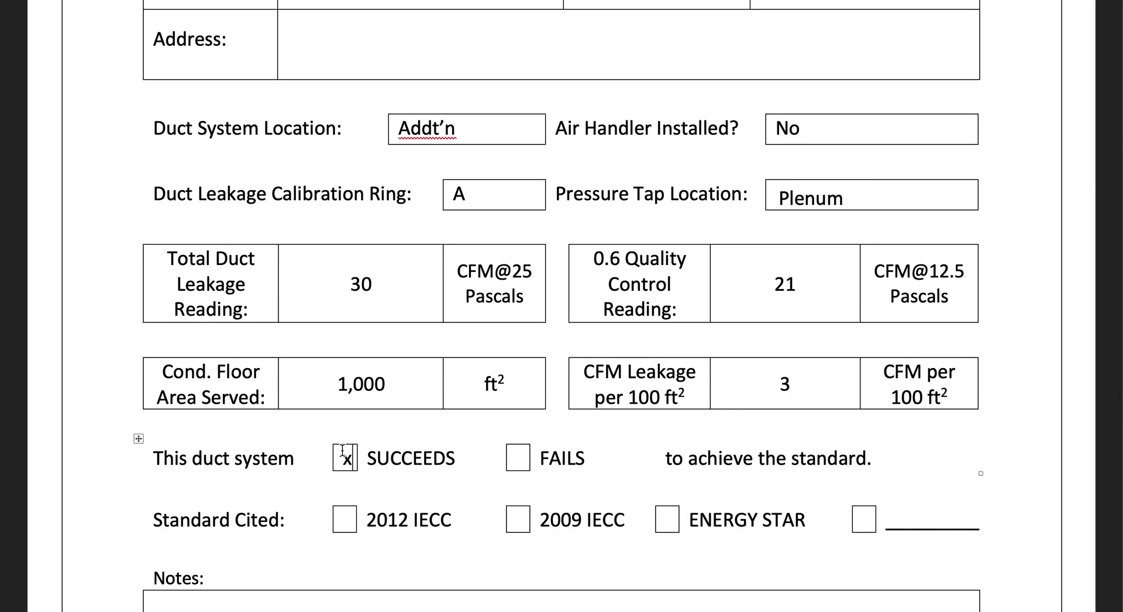
click(345, 519)
text(x)
Review the notes, testing equipment, verification and HVAC installer fields, and return to the beginning of the form
scroll(344, 519, down, 4)
click(326, 519)
scroll(326, 519, down, 5)
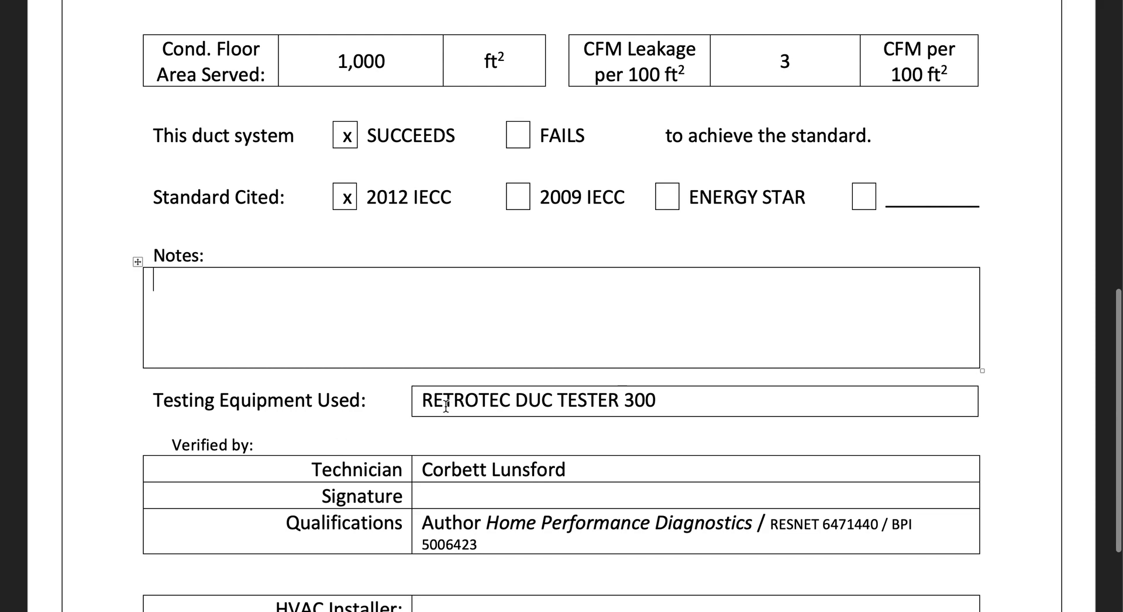
scroll(454, 419, down, 3)
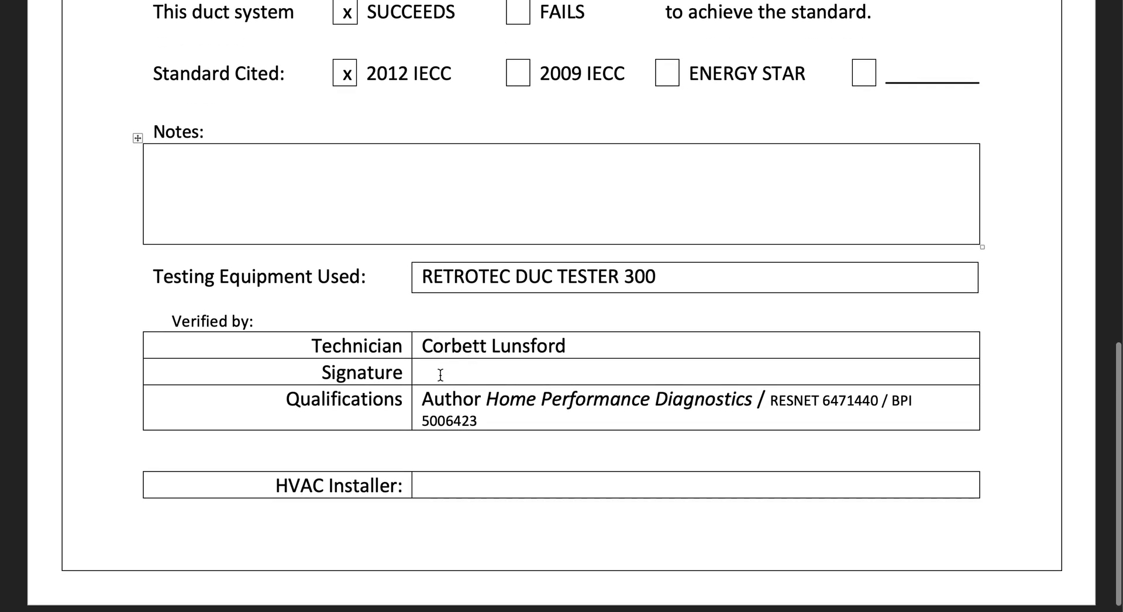
click(432, 489)
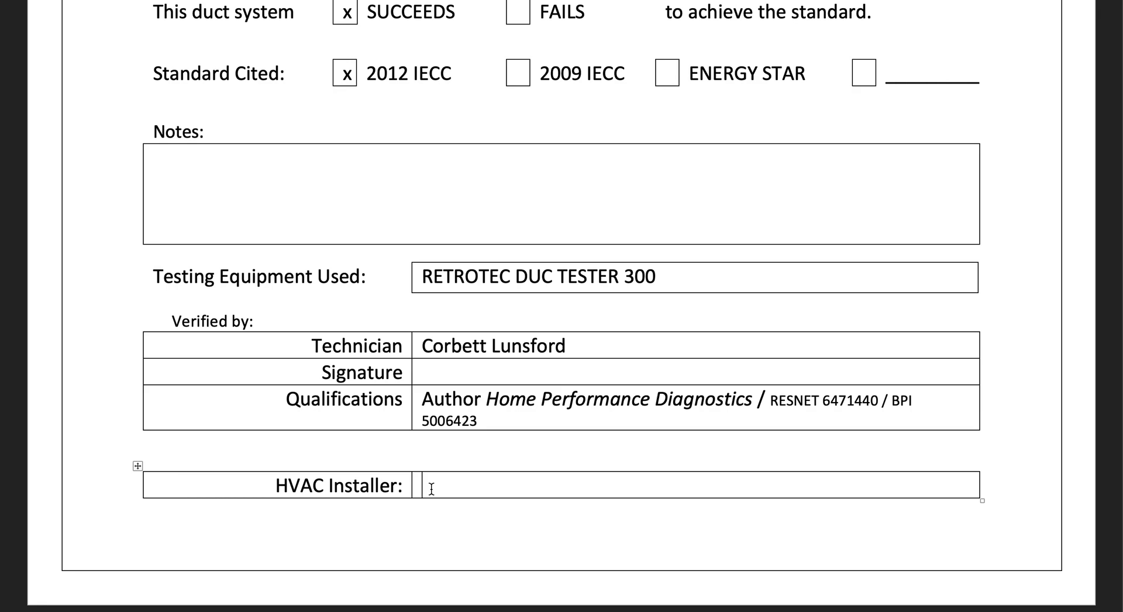
scroll(432, 488, up, 15)
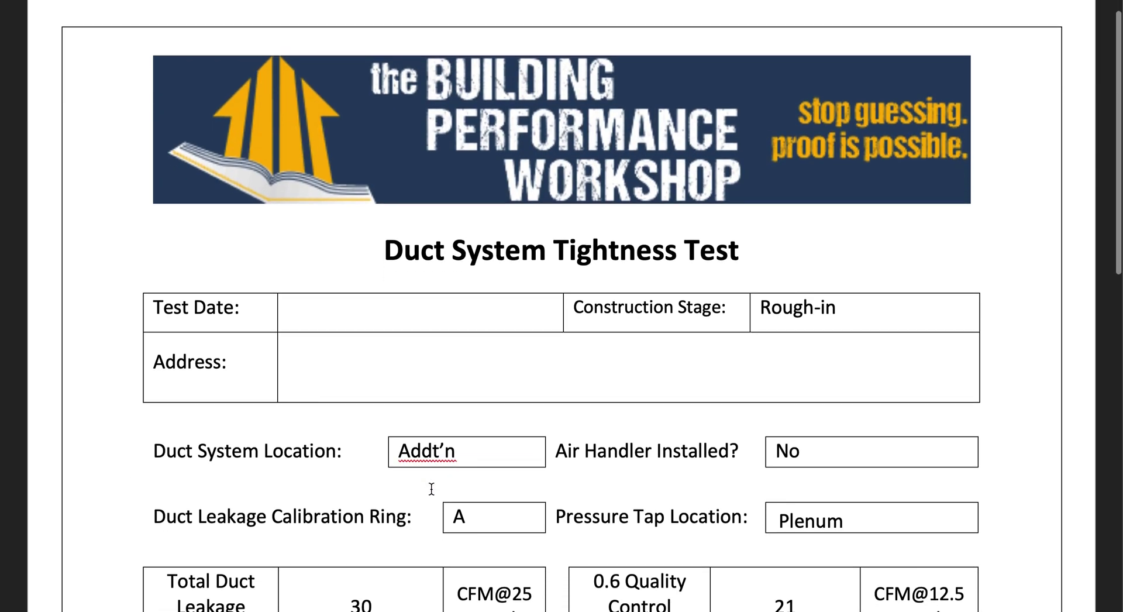